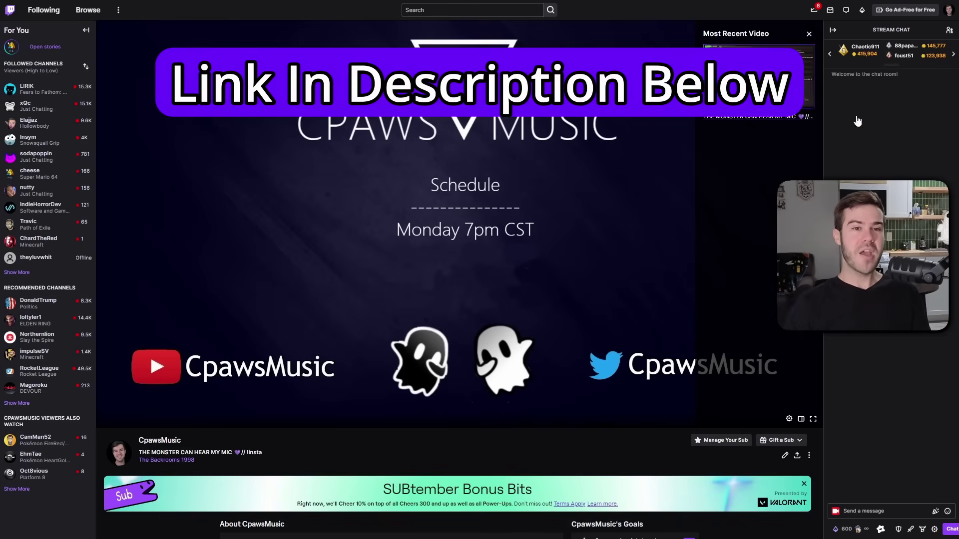
# Open the user menu from the avatar in the Twitch channel page's top bar.
pyautogui.click(948, 10)
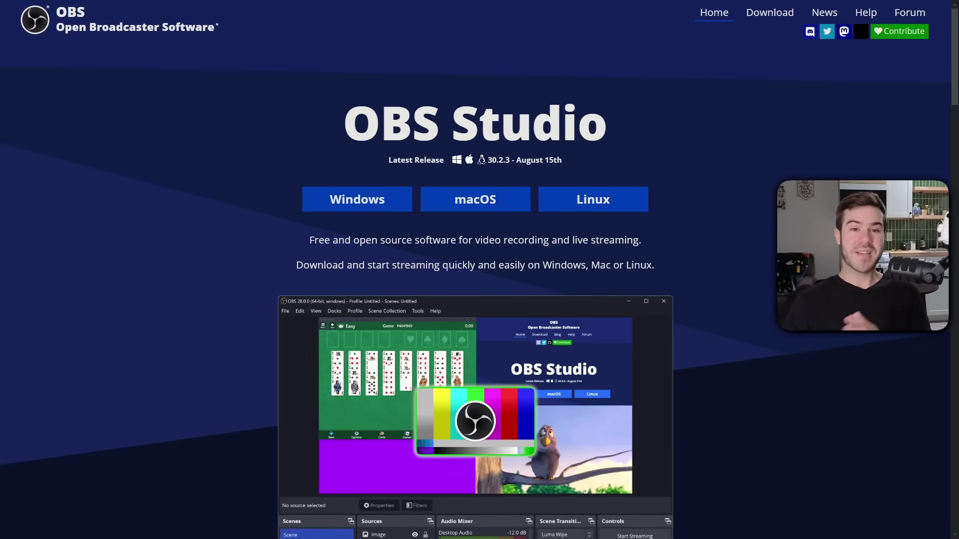
# Scroll down the obsproject.com page to the Windows, macOS and Linux download options.
pyautogui.scroll(-1, 475, 300)
pyautogui.moveTo(356, 79); pyautogui.dragTo(606, 80)
pyautogui.scroll(-2, 759, 141)
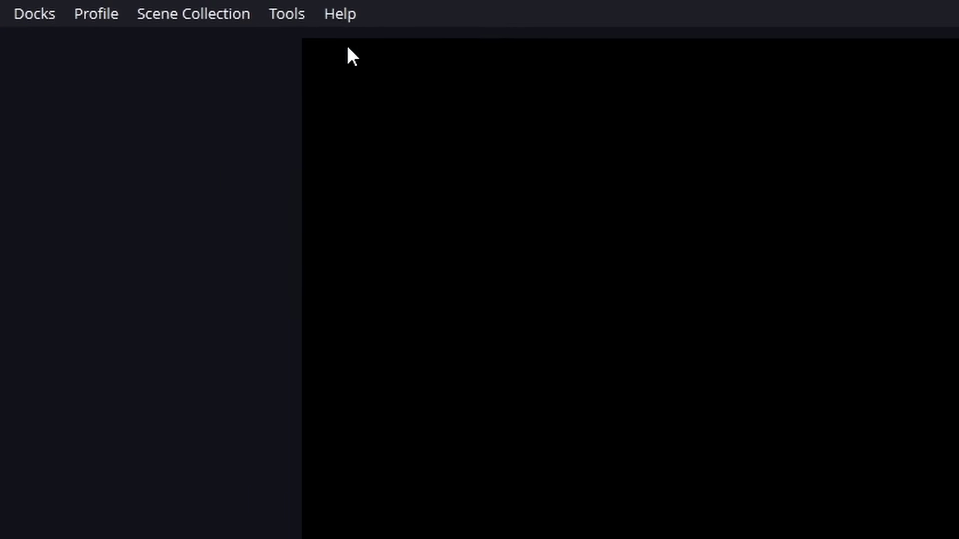
# Start the Auto-Configuration Wizard from Tools with Optimize for streaming selected.
pyautogui.click(293, 17)
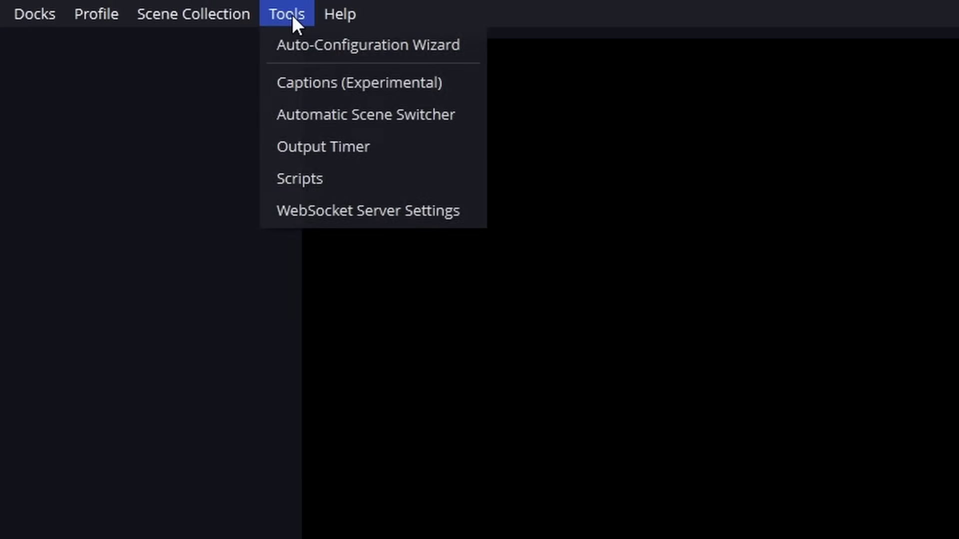
pyautogui.click(369, 43)
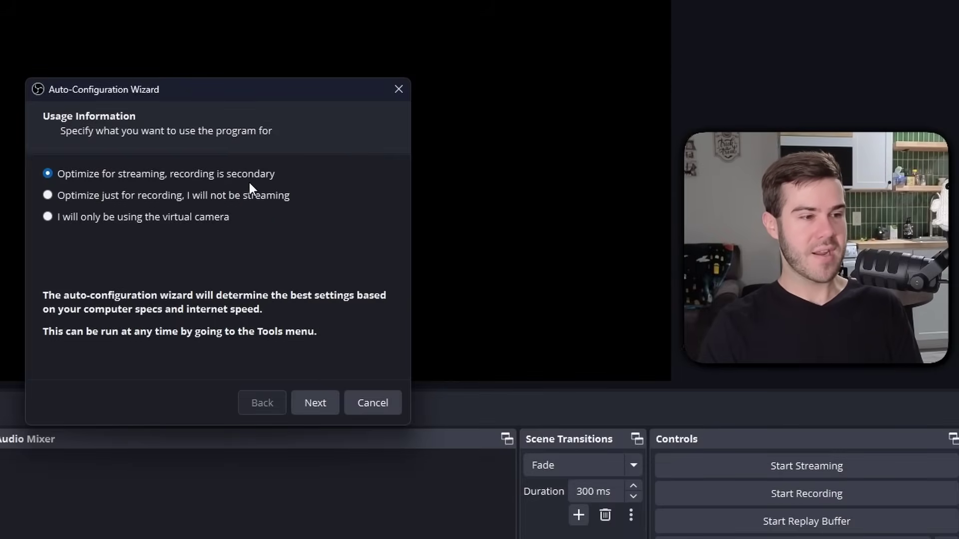
pyautogui.click(315, 403)
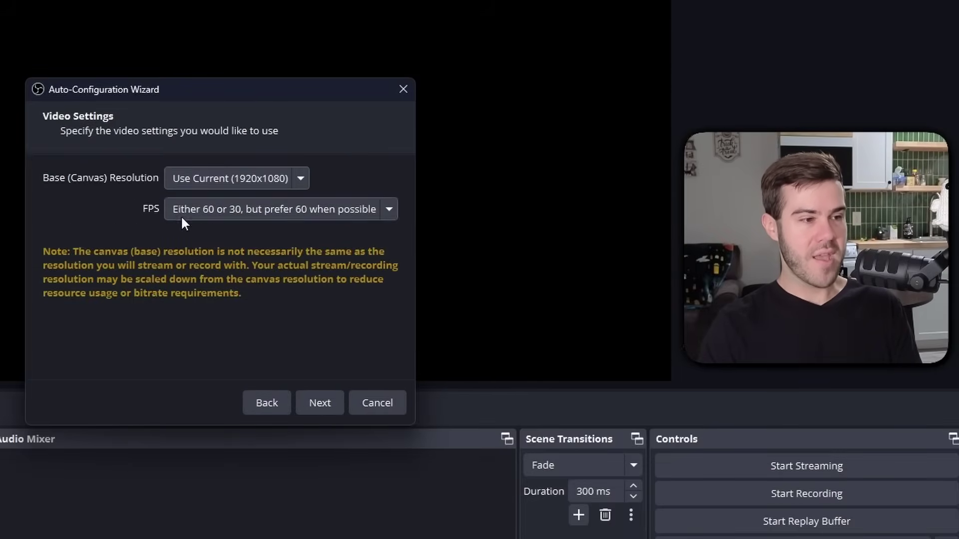
# Keep Base Resolution at Use Current (1920x1080) and FPS preferring 60.
pyautogui.click(229, 179)
pyautogui.click(252, 179)
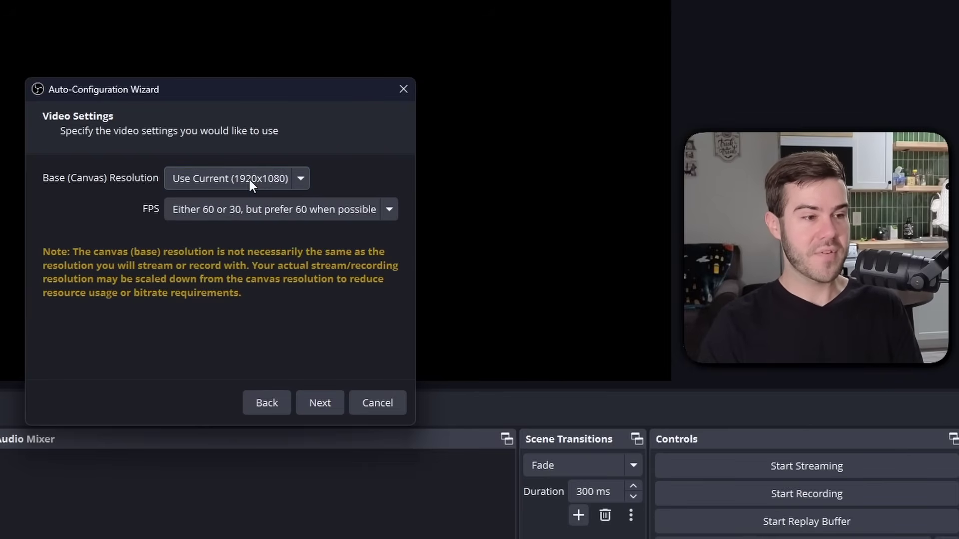
pyautogui.click(202, 208)
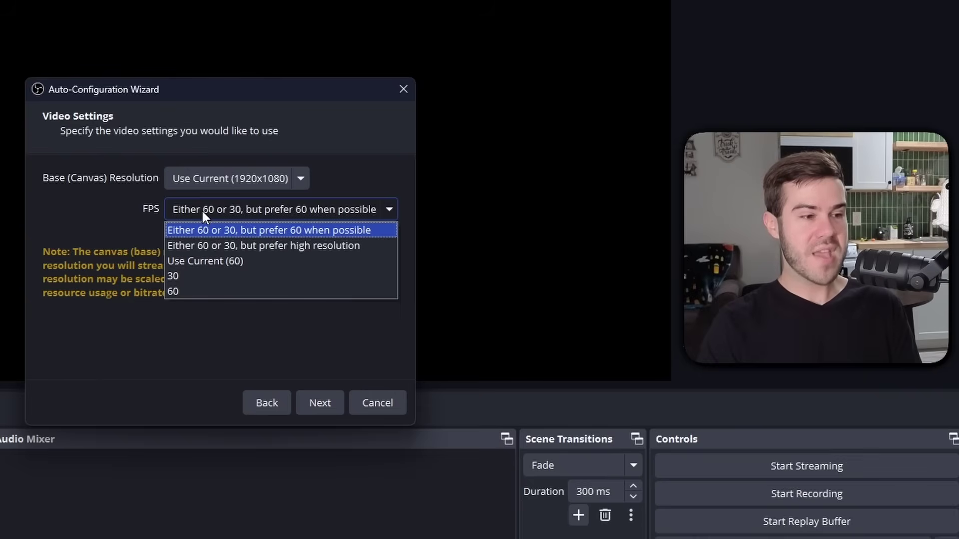
pyautogui.click(281, 231)
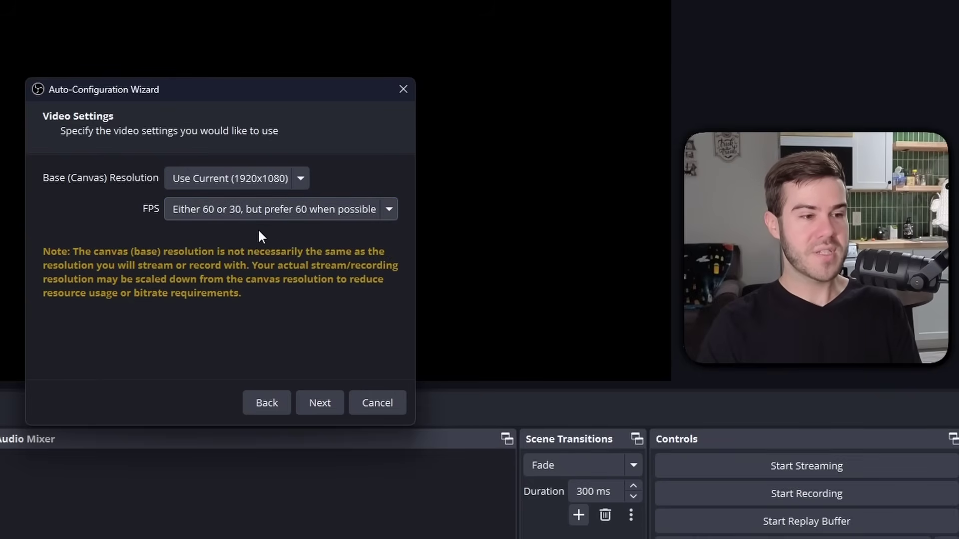
# Keep Twitch as the service, run the bandwidth test, and apply the 1920x1080, 60 FPS settings.
pyautogui.click(327, 403)
pyautogui.click(163, 182)
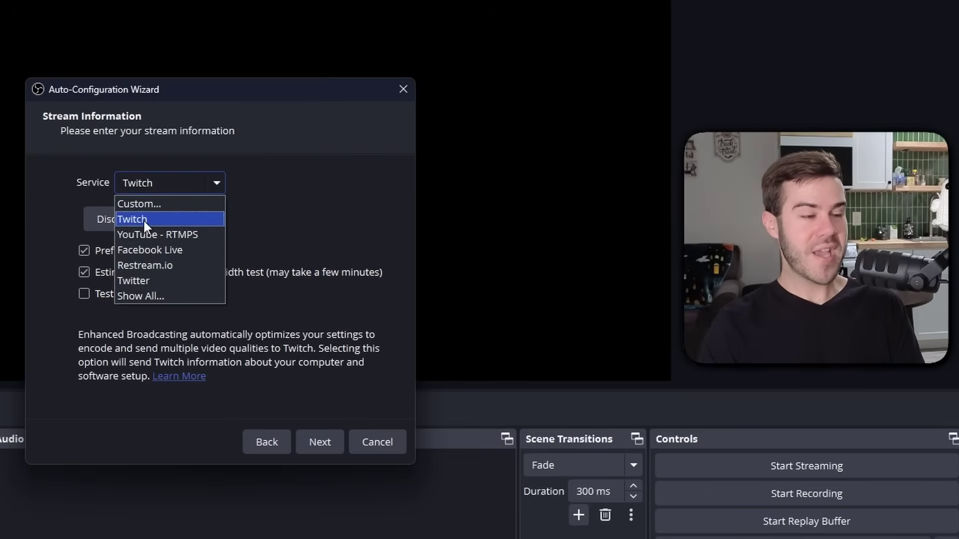
pyautogui.click(143, 221)
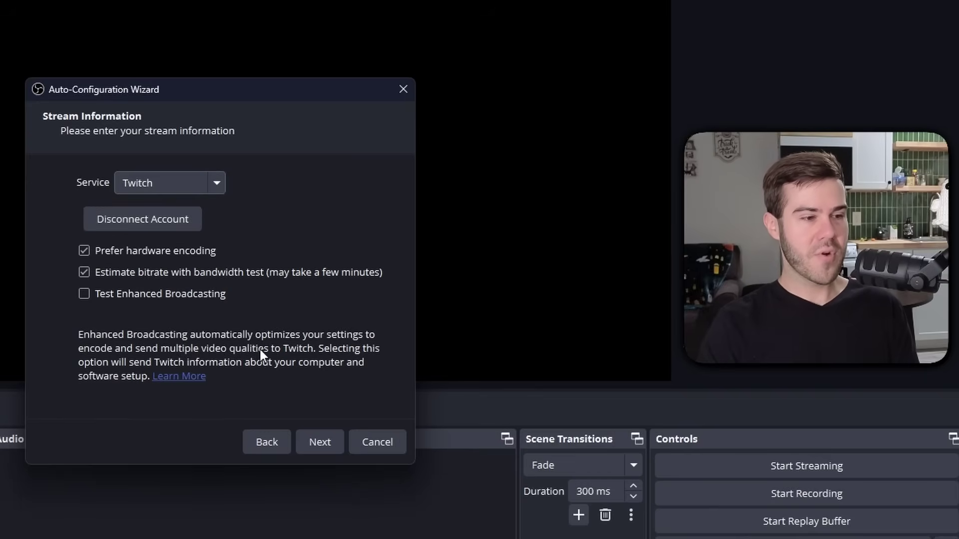
pyautogui.click(319, 442)
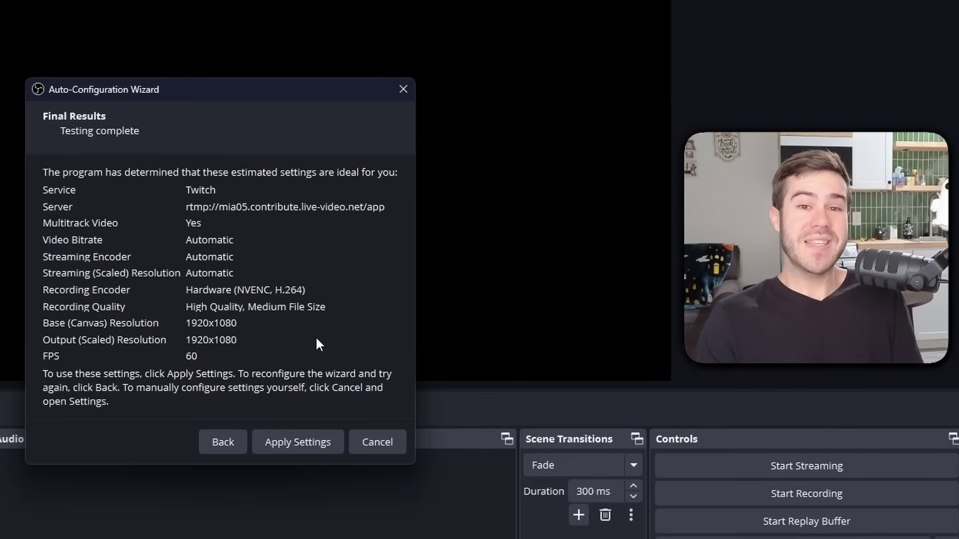
pyautogui.click(287, 445)
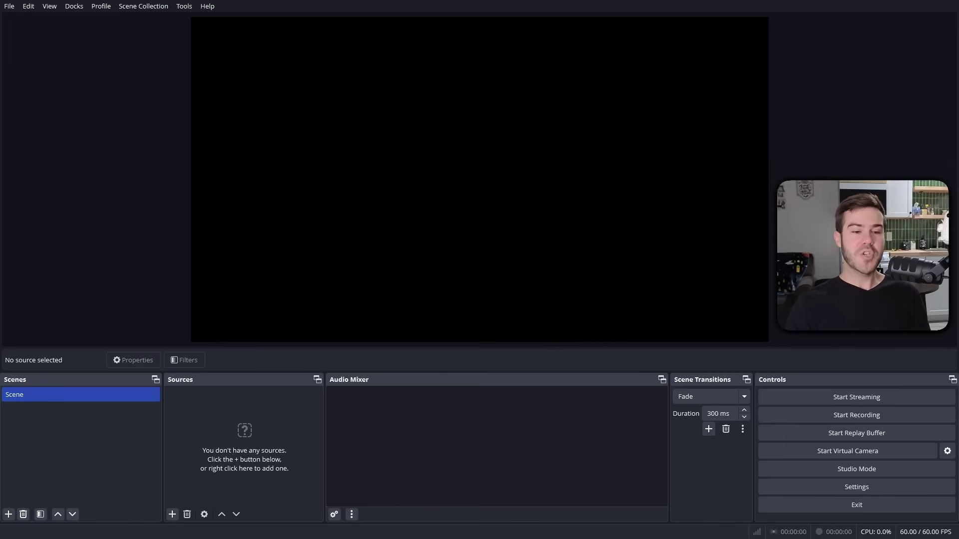
# In Audio settings, use Speakers (Yamaha ZG01) for desktop audio and RØDE PodMic USB as mic.
pyautogui.click(853, 489)
pyautogui.click(273, 168)
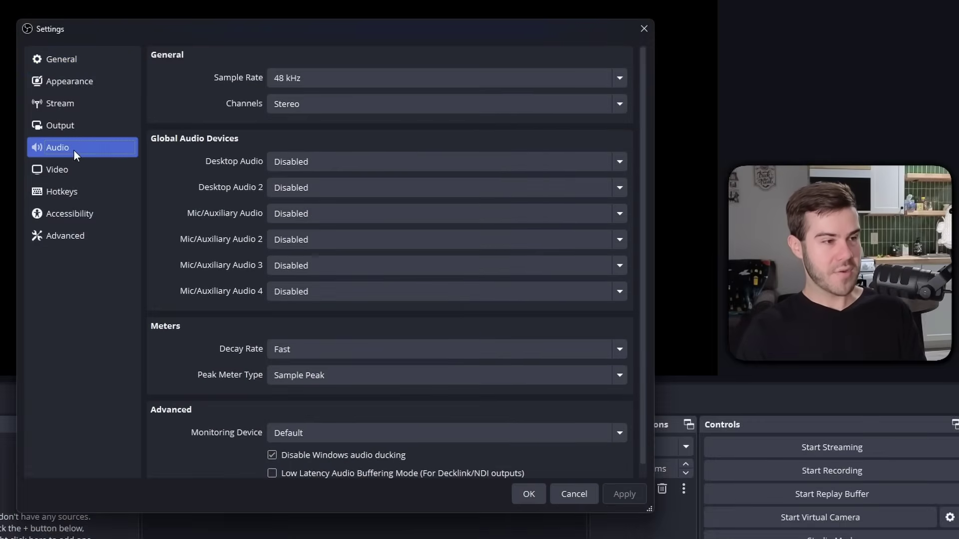
pyautogui.click(336, 160)
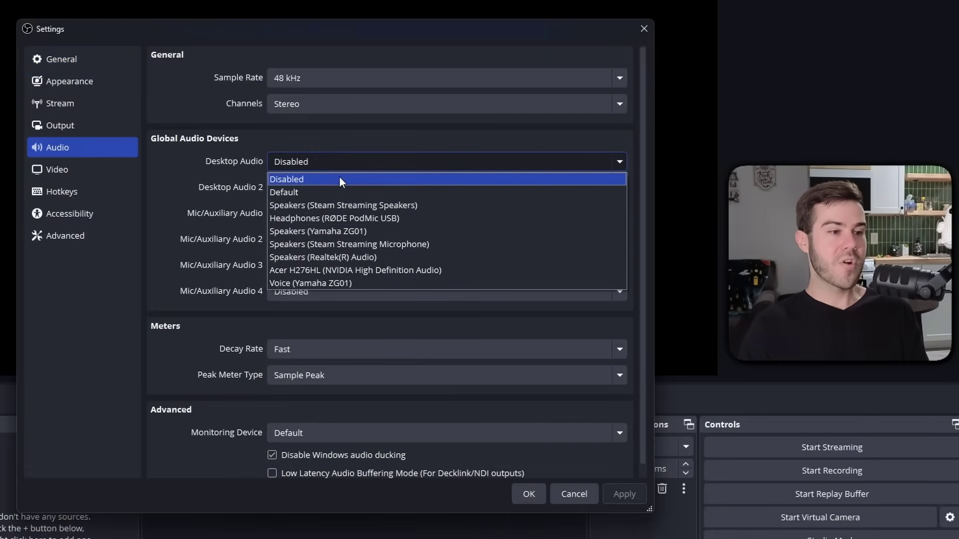
pyautogui.click(340, 232)
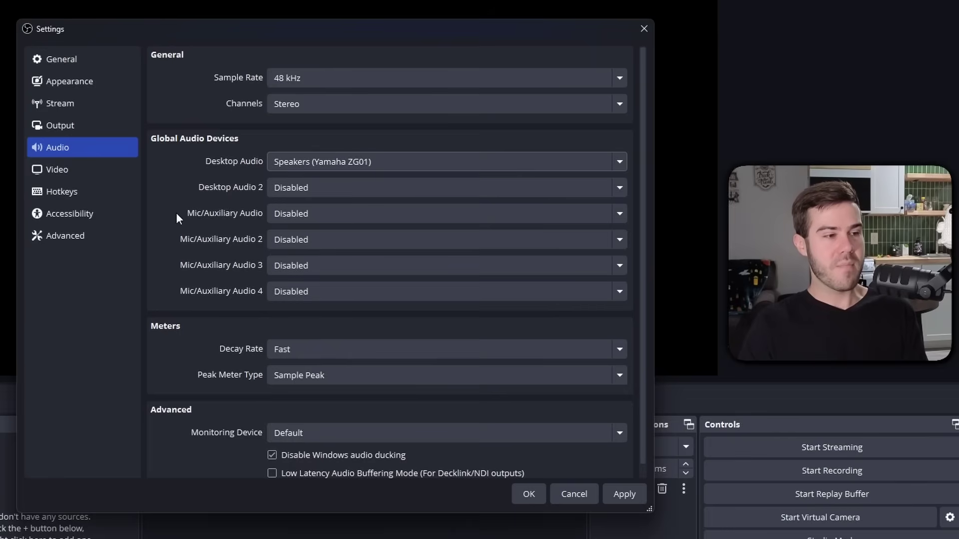
pyautogui.click(333, 215)
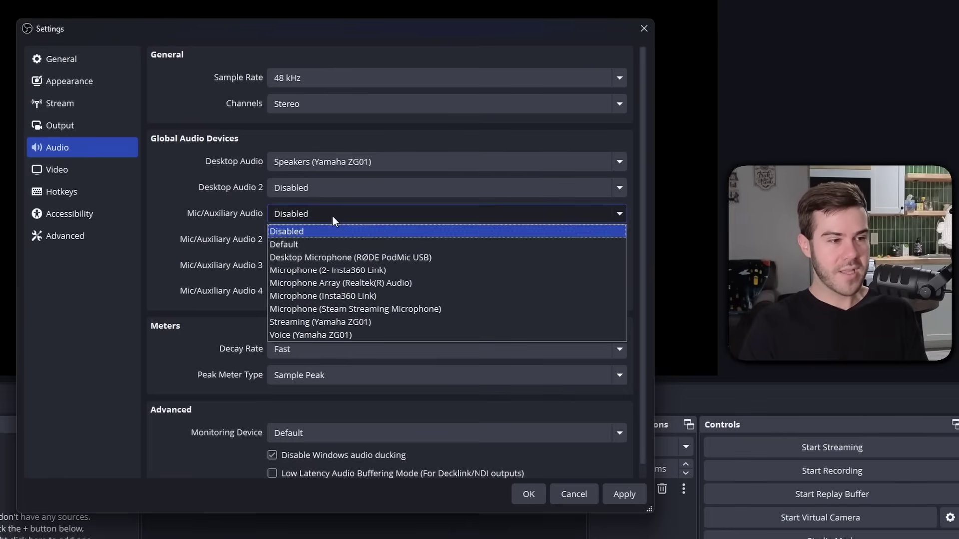
pyautogui.click(381, 257)
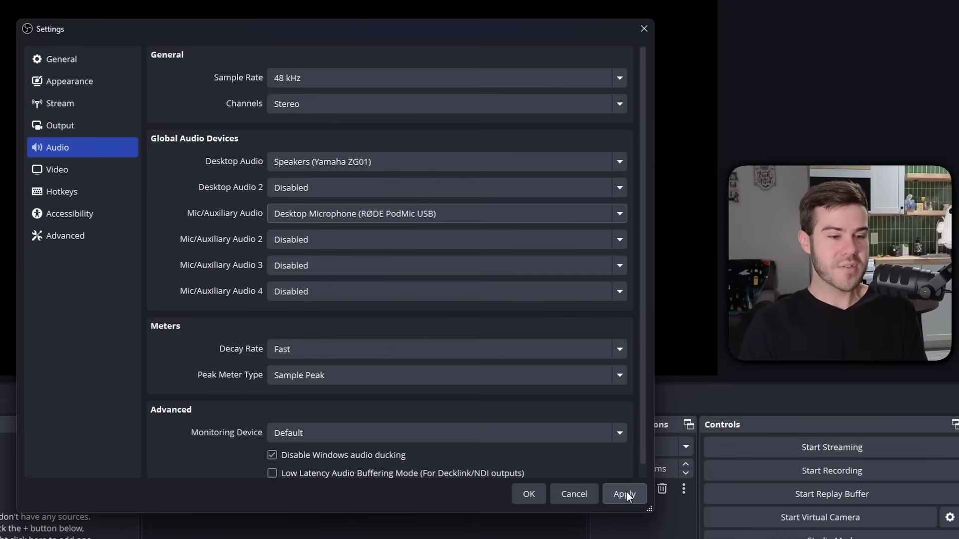
pyautogui.click(627, 492)
pyautogui.click(528, 493)
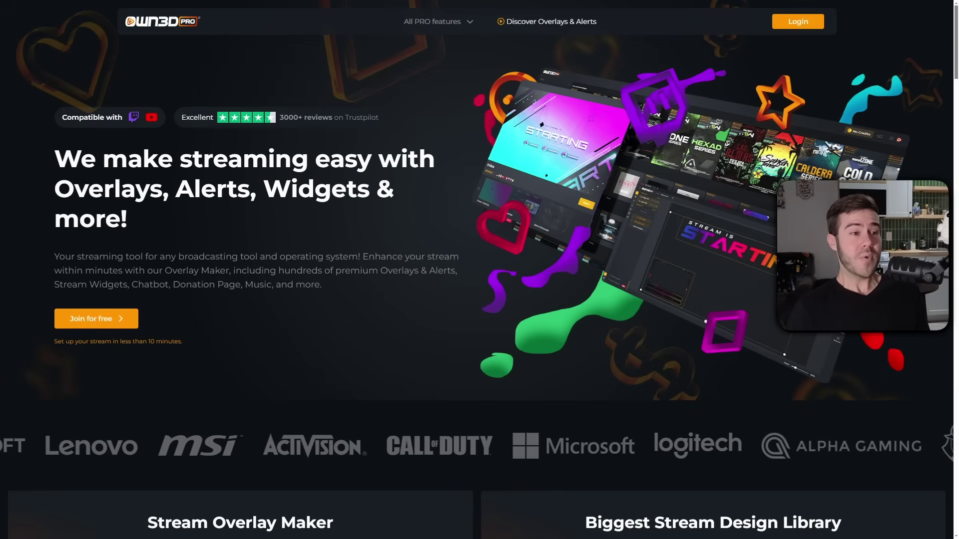
# Create a free OWN3D account by signing in with Twitch and authorizing it.
pyautogui.click(110, 323)
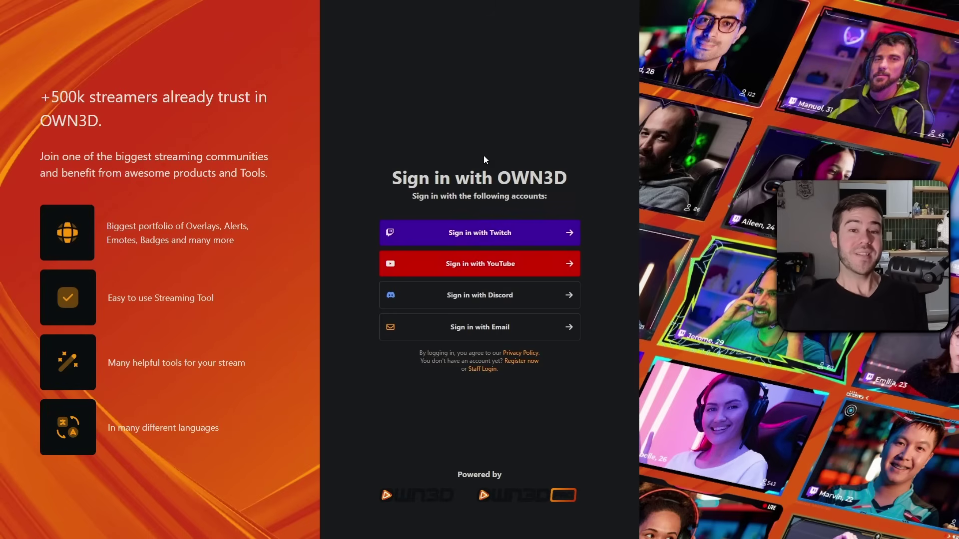
pyautogui.click(494, 235)
pyautogui.scroll(-3, 534, 236)
pyautogui.click(473, 423)
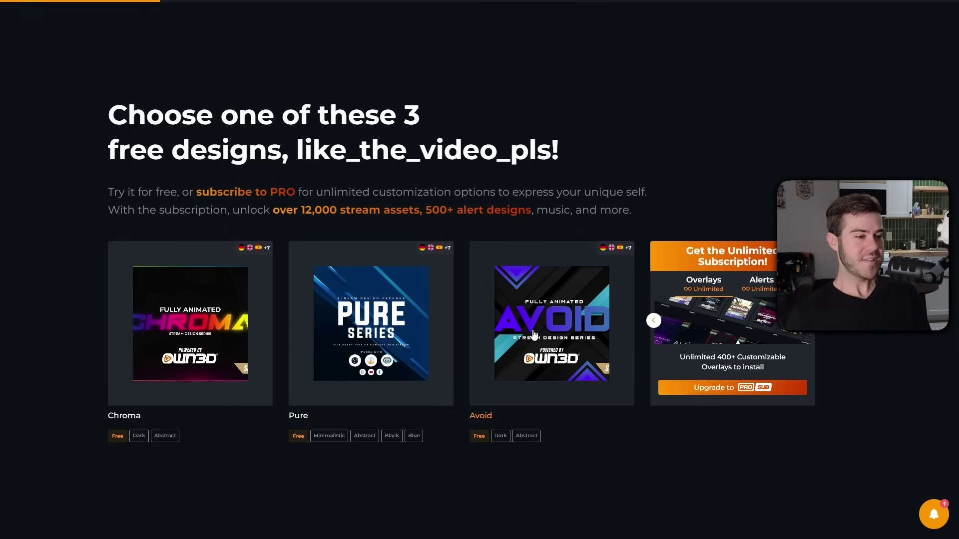
# Open the free Chroma design, choose a green-and-pink colour variant, and check its overlay languages.
pyautogui.click(188, 336)
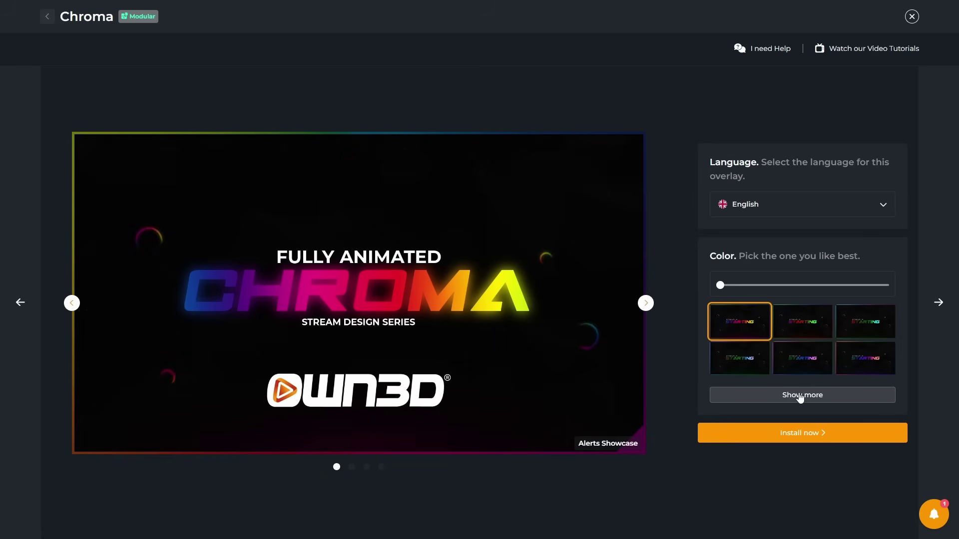
pyautogui.click(802, 395)
pyautogui.scroll(-3, 799, 339)
pyautogui.click(809, 348)
pyautogui.click(805, 330)
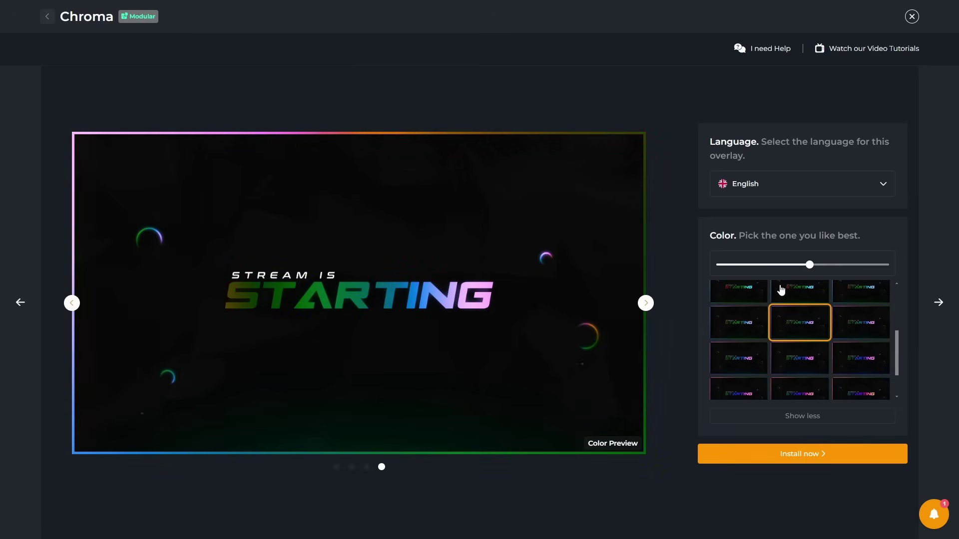
pyautogui.click(791, 189)
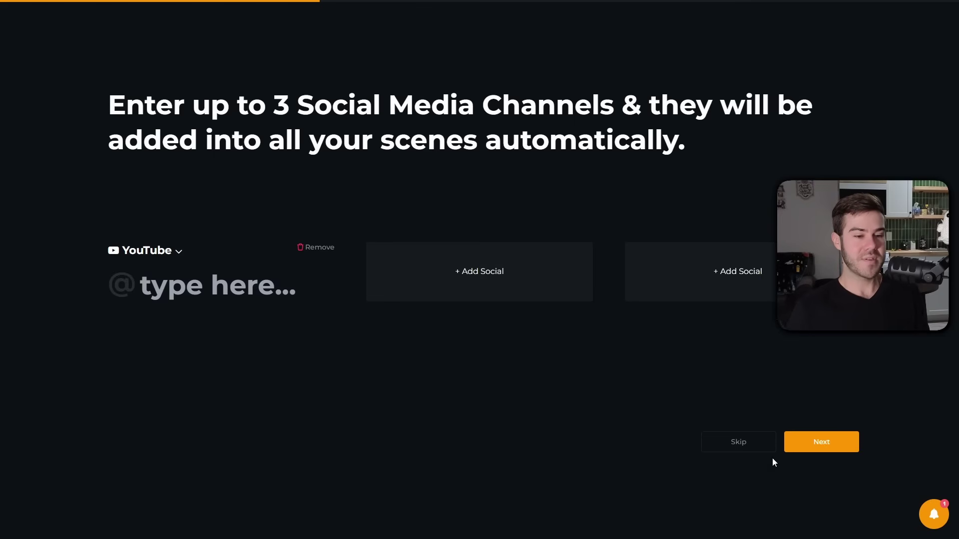
# Add an Instagram social channel with the pasted channel handle and continue.
pyautogui.click(150, 251)
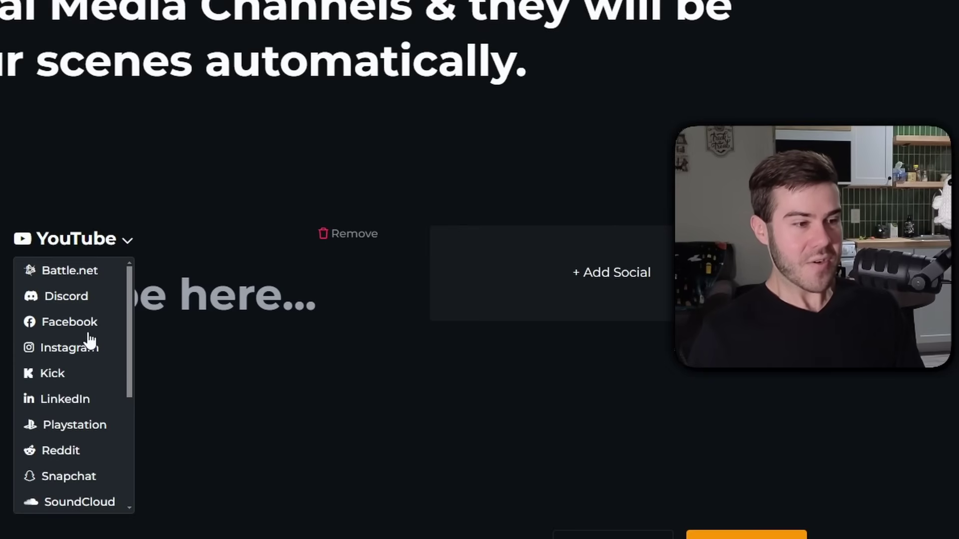
pyautogui.click(90, 346)
pyautogui.write('CpawsMusic')
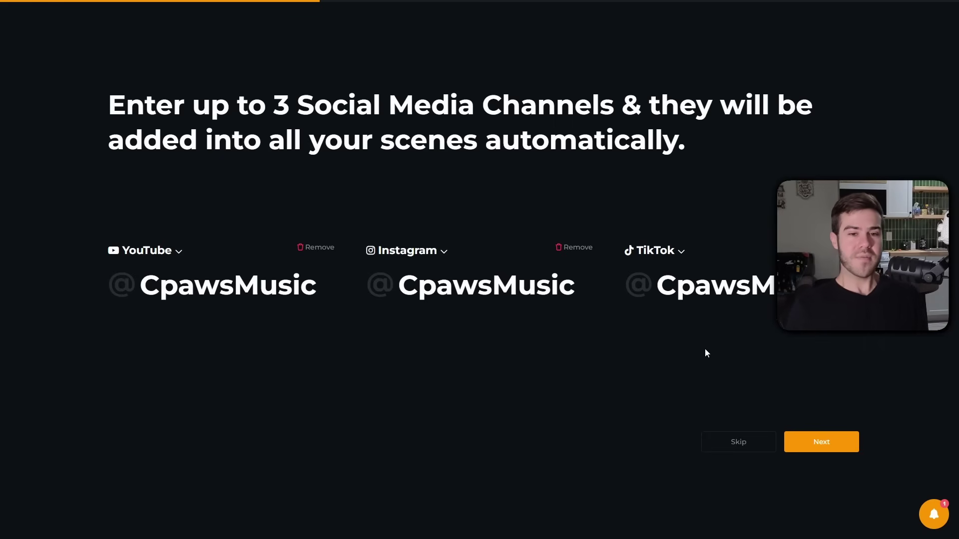
pyautogui.click(827, 444)
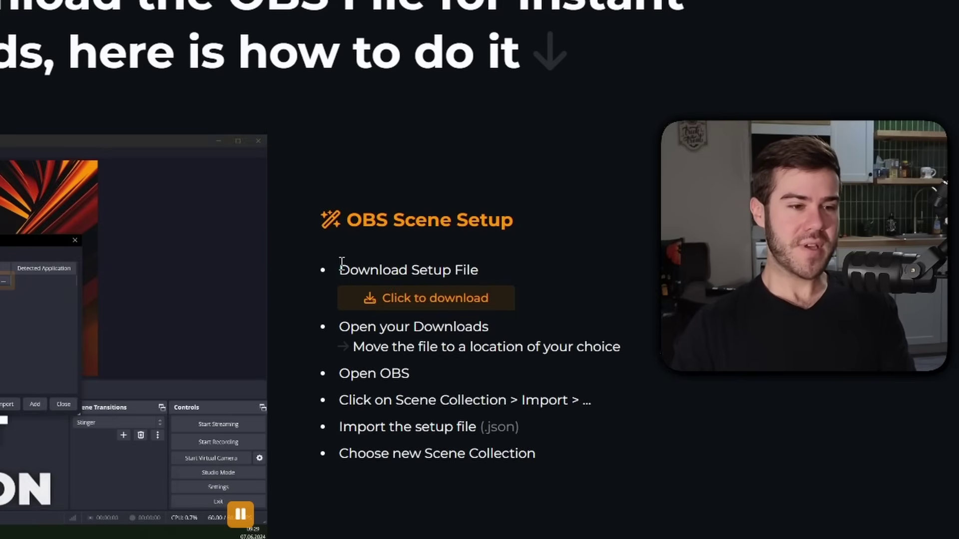
# Save the Chroma OBS setup file under the name Chroma to Downloads.
pyautogui.moveTo(585, 269); pyautogui.dragTo(683, 262)
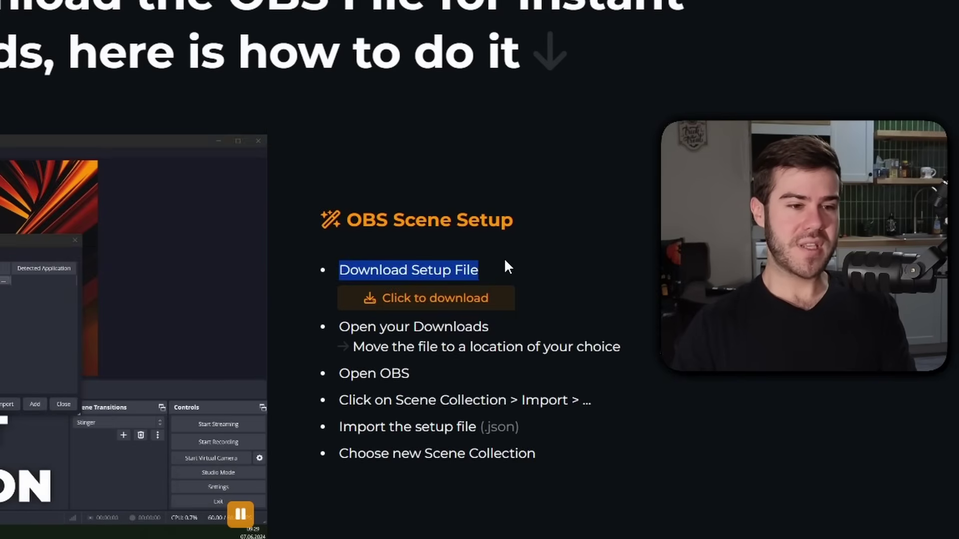
pyautogui.click(422, 302)
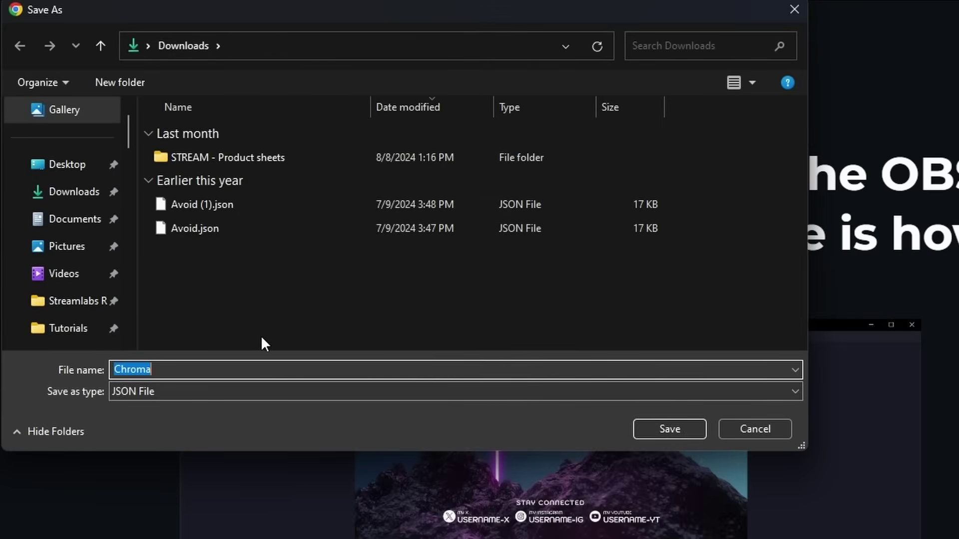
pyautogui.click(389, 371)
pyautogui.click(669, 430)
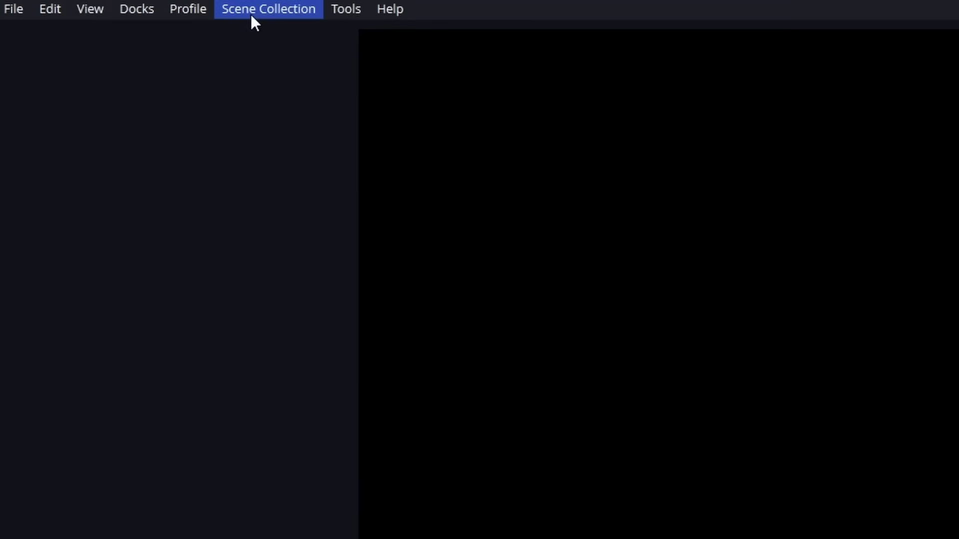
# Import Chroma.json as a scene collection and switch OBS to the Chroma collection.
pyautogui.click(267, 14)
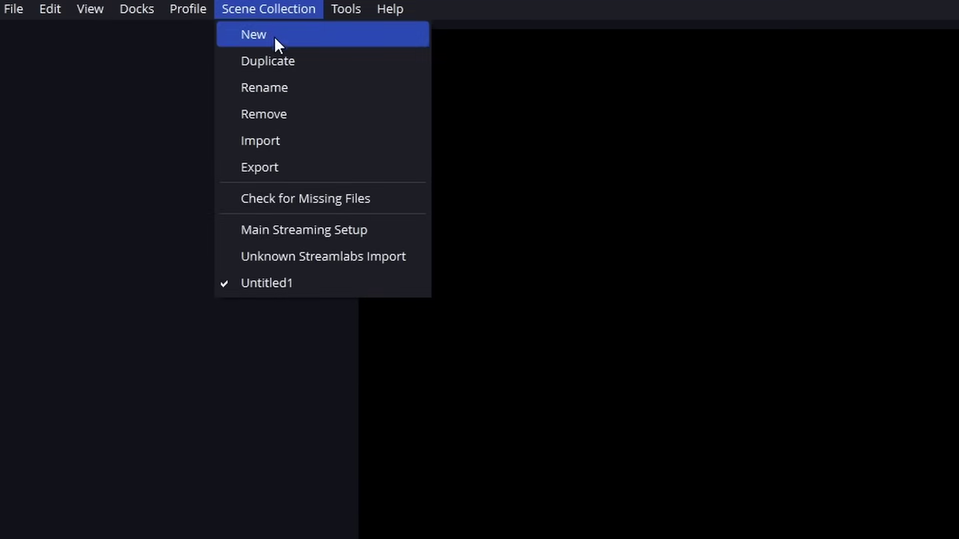
pyautogui.click(385, 142)
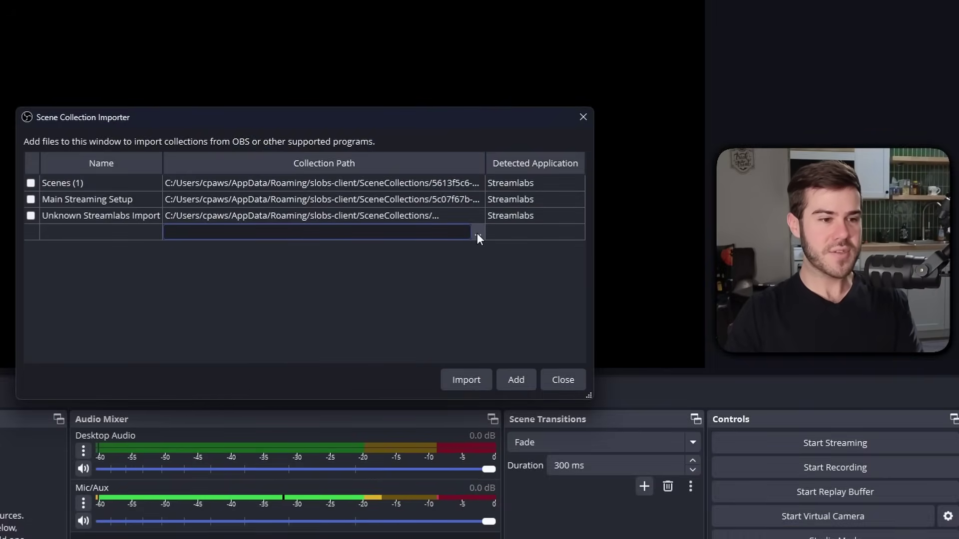
pyautogui.click(477, 233)
pyautogui.click(271, 255)
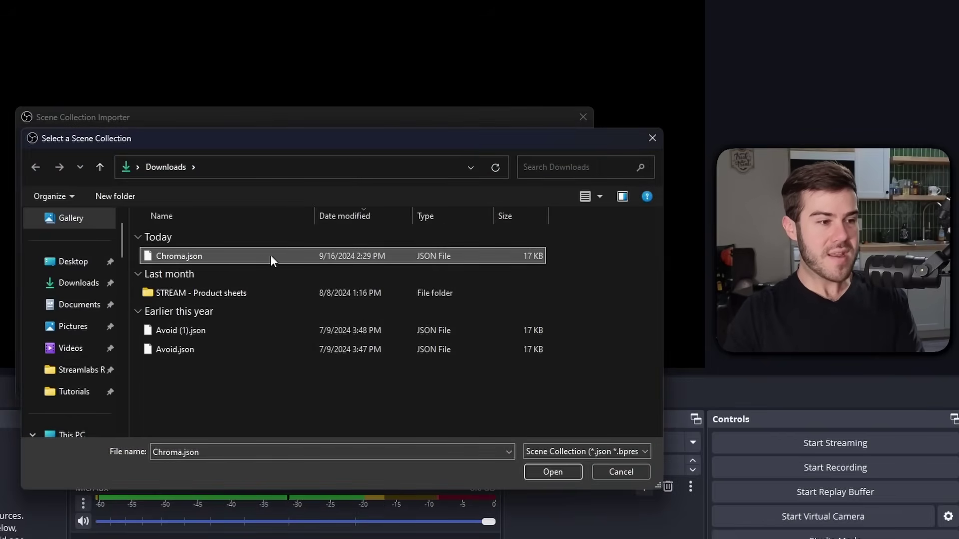
pyautogui.doubleClick(233, 263)
pyautogui.click(466, 379)
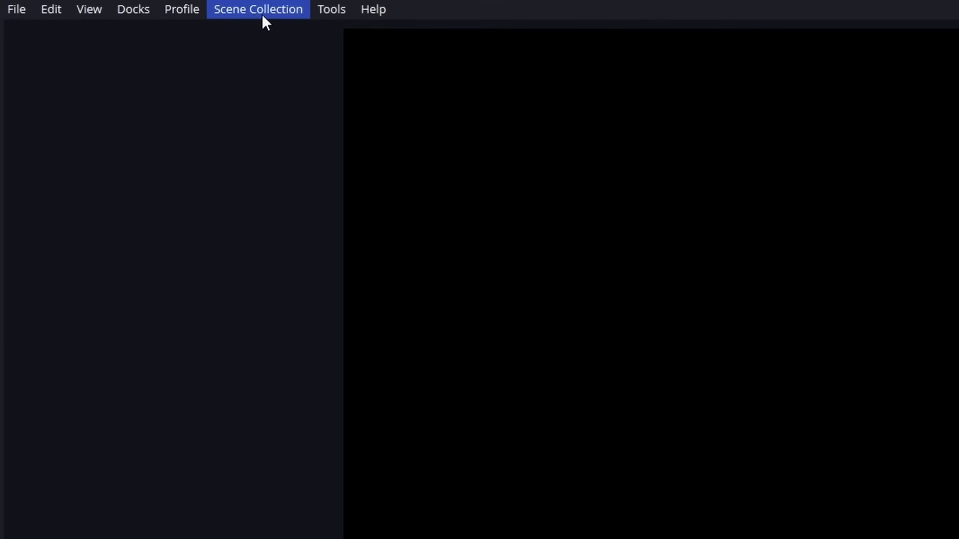
pyautogui.click(262, 13)
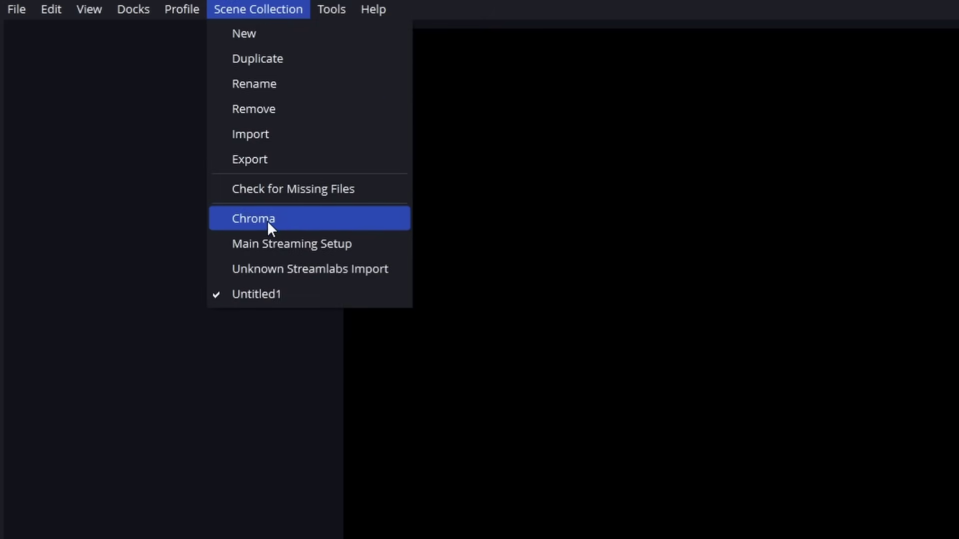
pyautogui.click(293, 220)
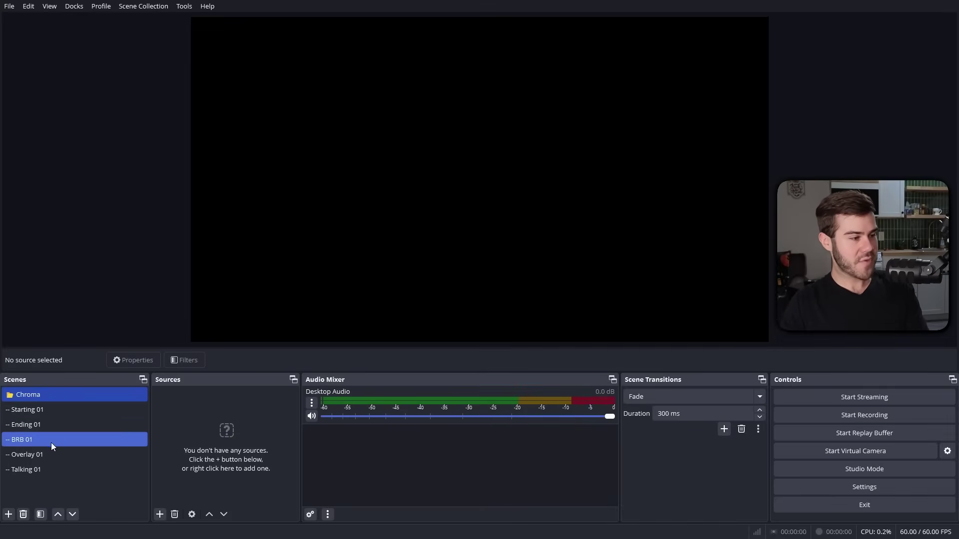
# Preview Starting 01, Ending 01, BRB 01, Overlay 01 and Talking 01, then return to Overlay 01.
pyautogui.click(43, 411)
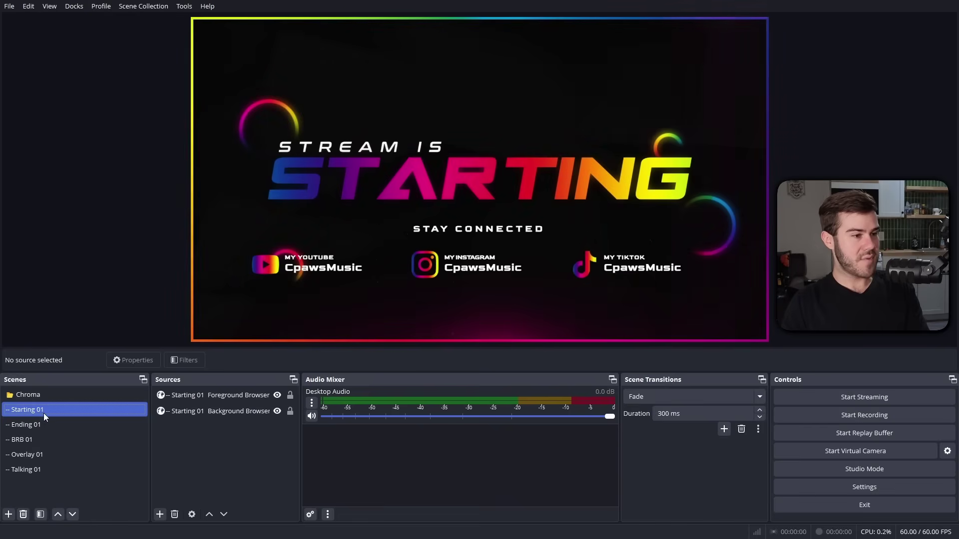
pyautogui.click(50, 425)
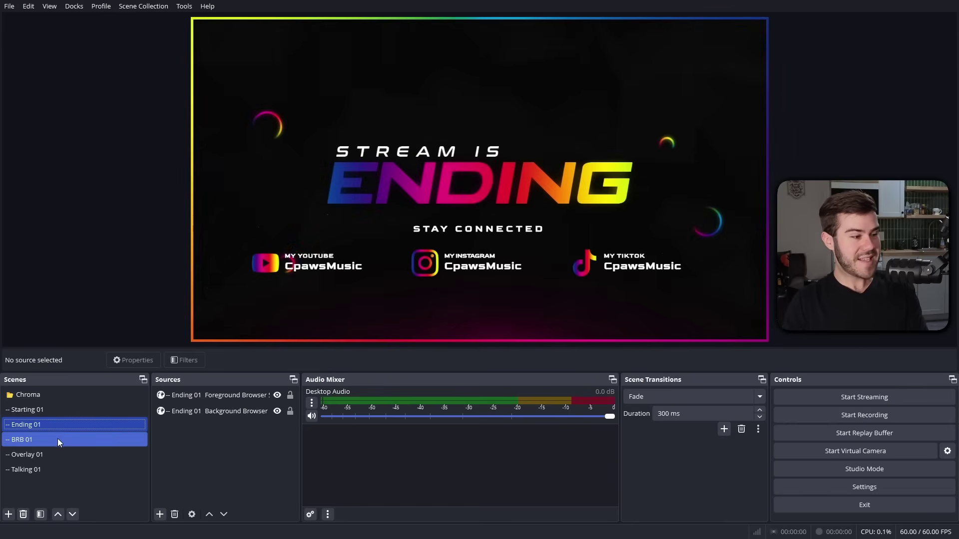
pyautogui.click(58, 439)
pyautogui.click(64, 453)
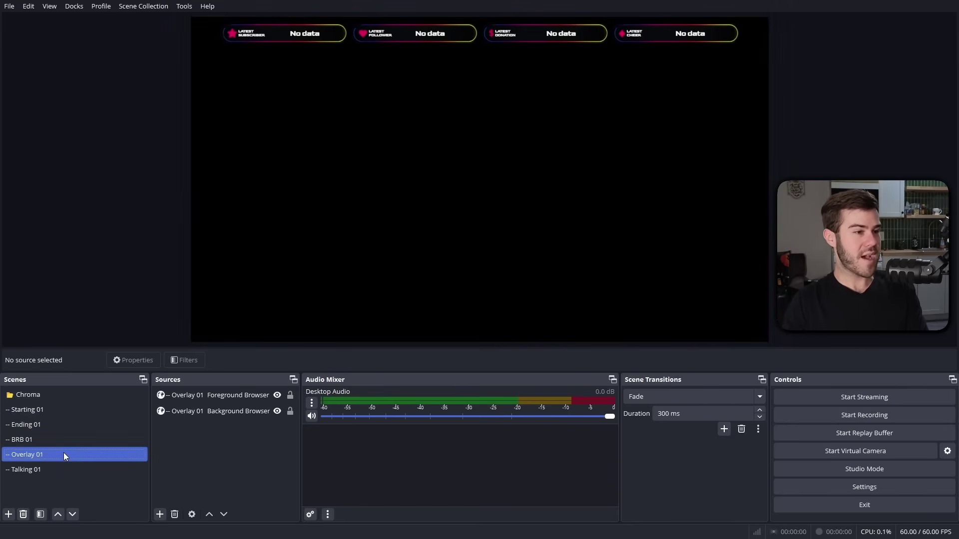
pyautogui.click(58, 469)
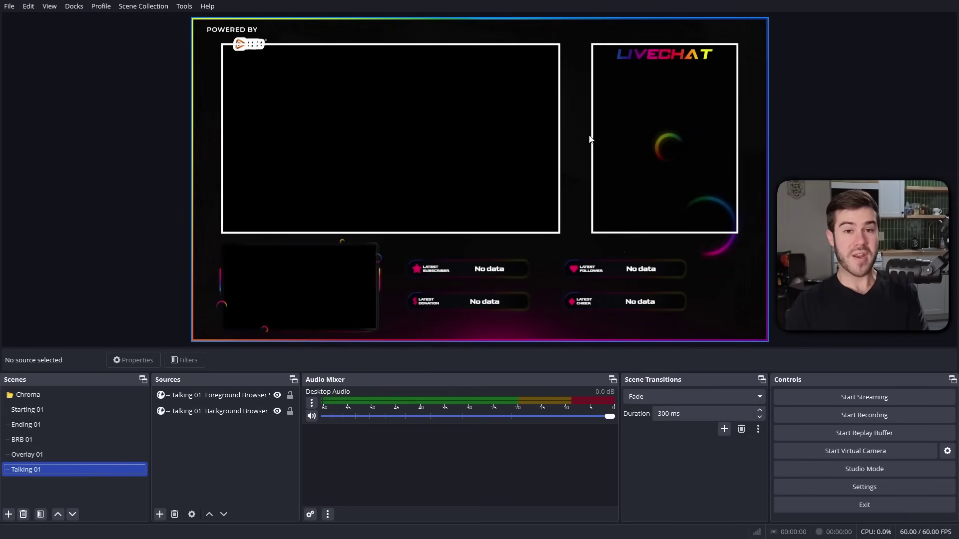
pyautogui.press('Up')
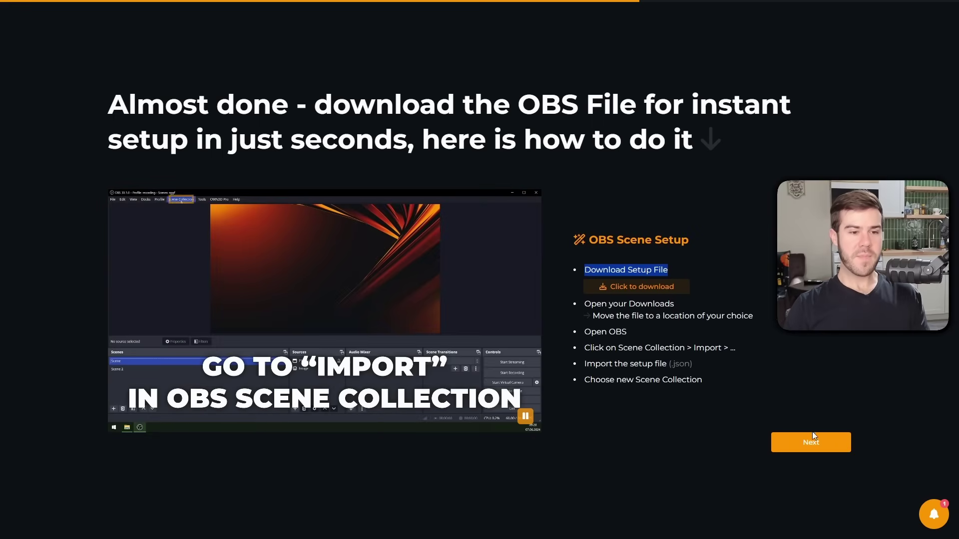
# Advance to the transition step and save the 'transition' WEBM file to Downloads.
pyautogui.click(814, 443)
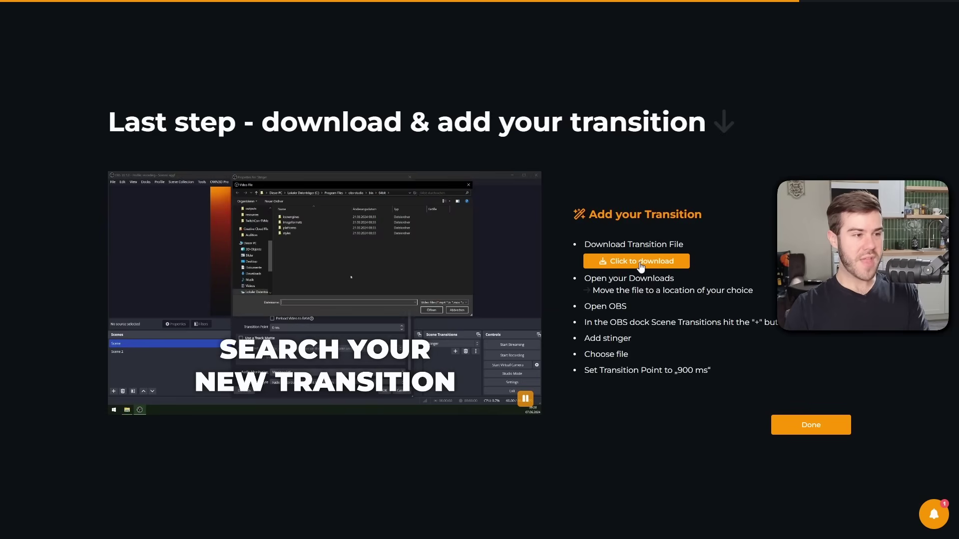
pyautogui.click(641, 265)
pyautogui.click(683, 434)
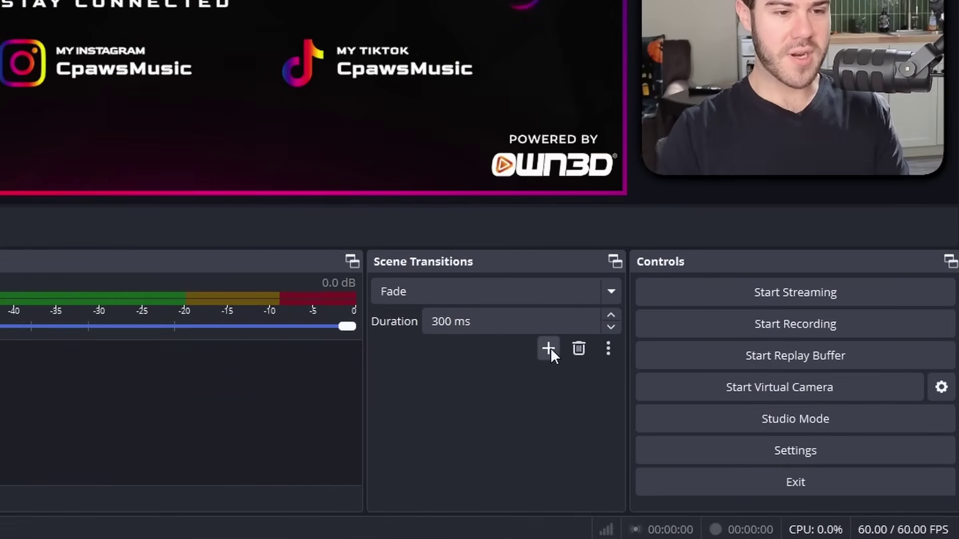
# Create a new Stinger scene transition with its default name.
pyautogui.click(549, 351)
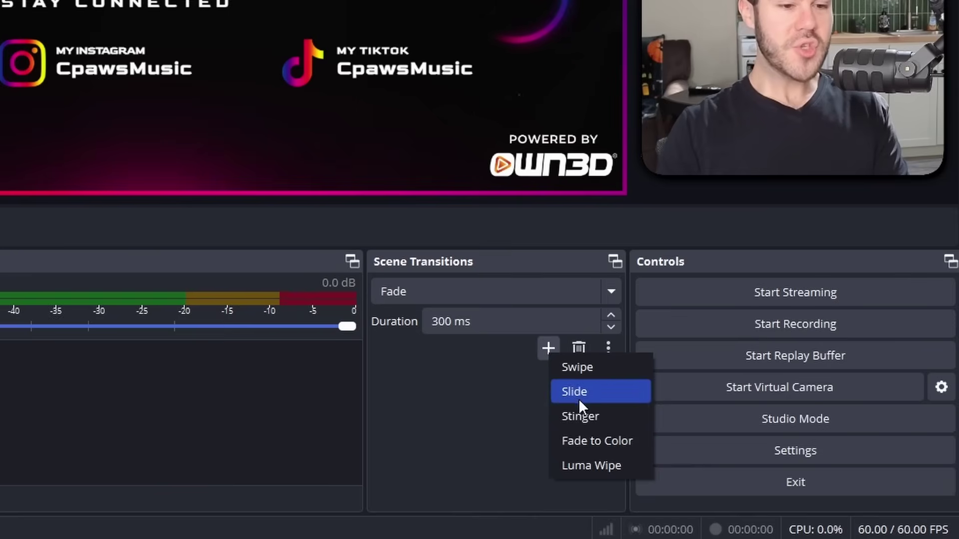
pyautogui.click(607, 421)
pyautogui.click(243, 285)
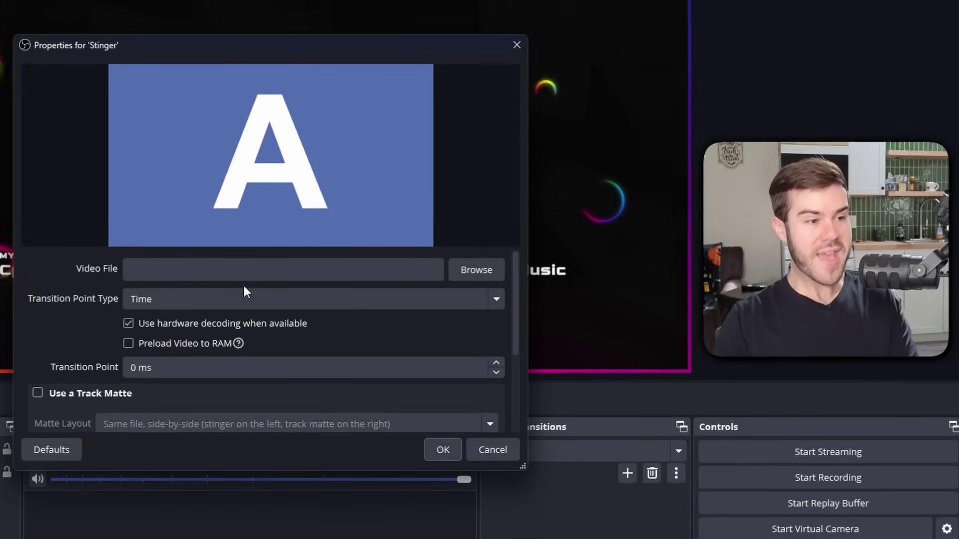
# Load transition.webm from Downloads as the stinger video and set the transition point to 900 ms.
pyautogui.click(476, 270)
pyautogui.click(274, 192)
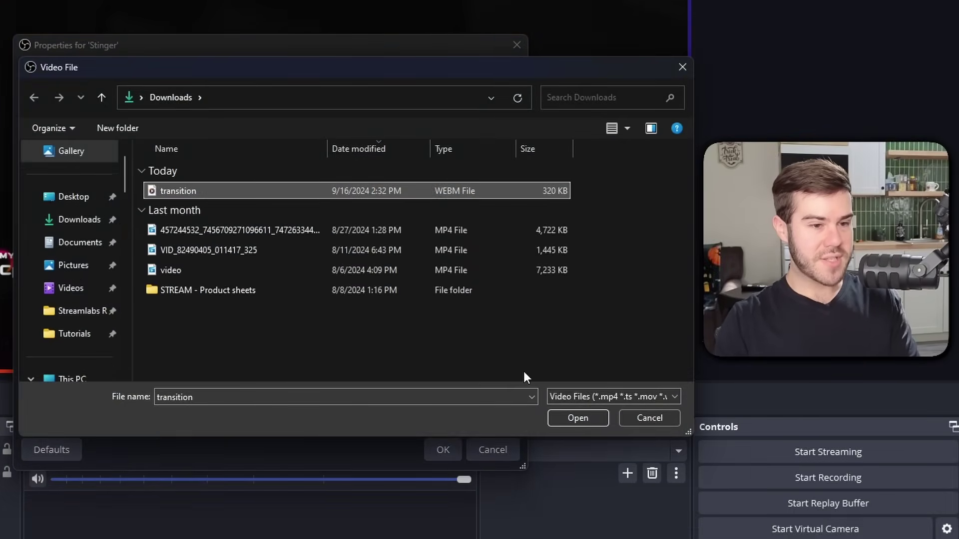
pyautogui.click(580, 420)
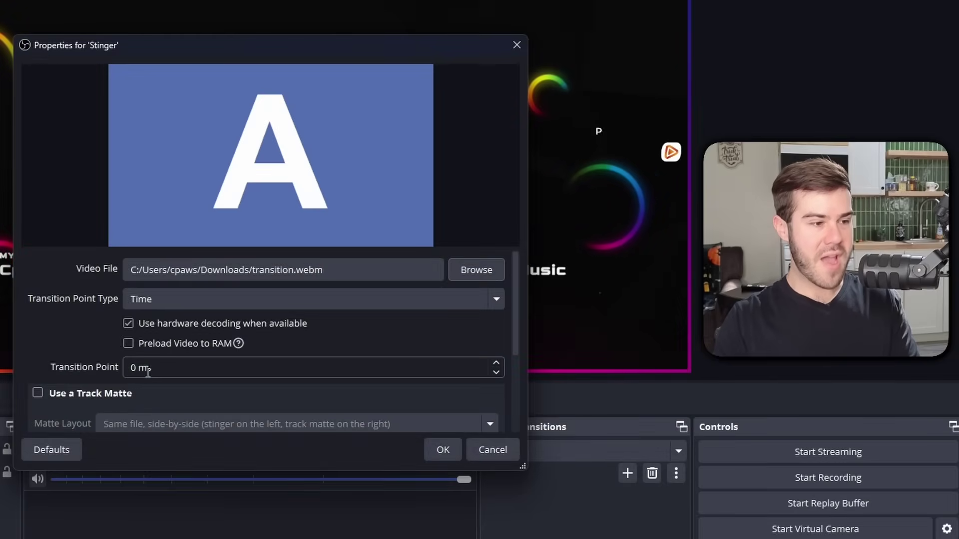
pyautogui.scroll(-3, 91, 343)
pyautogui.scroll(3, 91, 344)
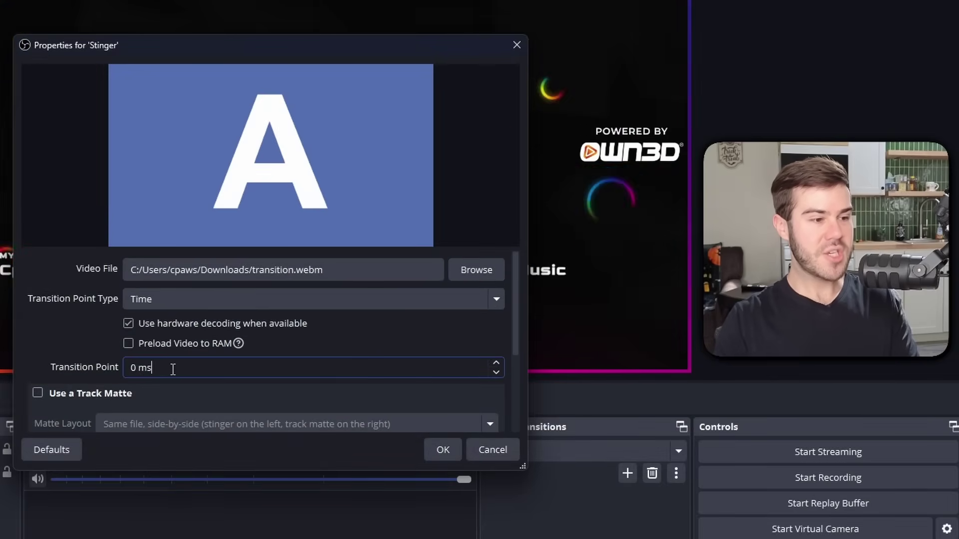
pyautogui.click(133, 368)
pyautogui.write('900')
pyautogui.scroll(-3, 80, 345)
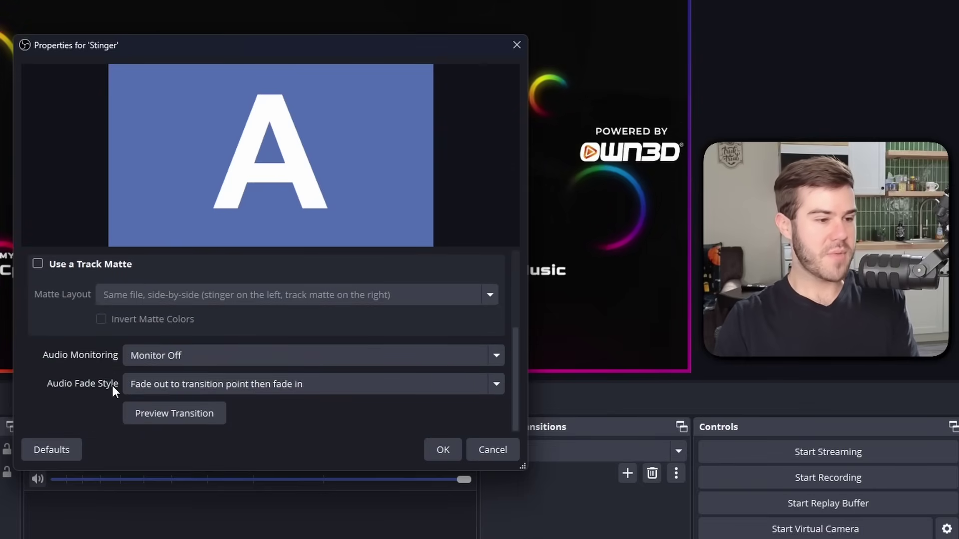
# Confirm the Stinger settings, then switch to Ending 01 and back to Starting 01 to test it.
pyautogui.click(446, 452)
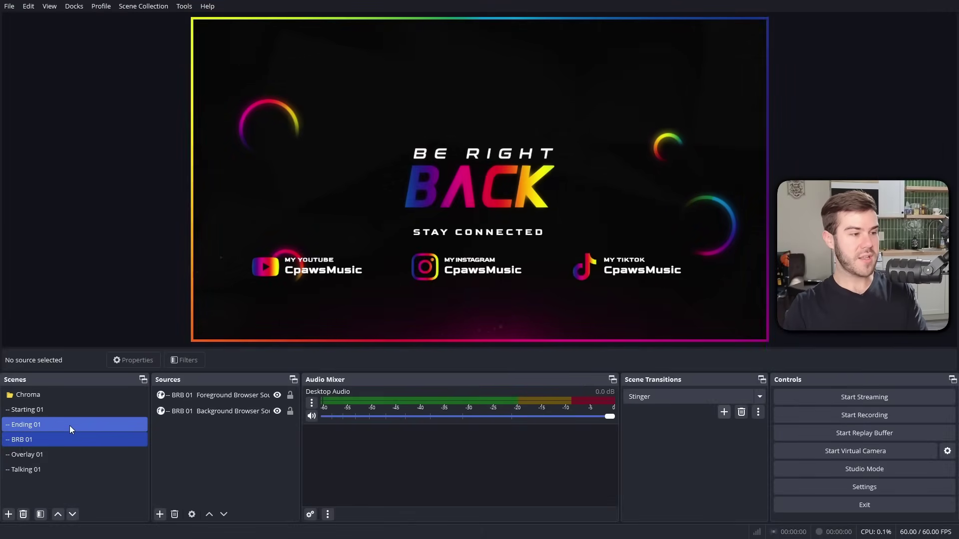
pyautogui.click(70, 426)
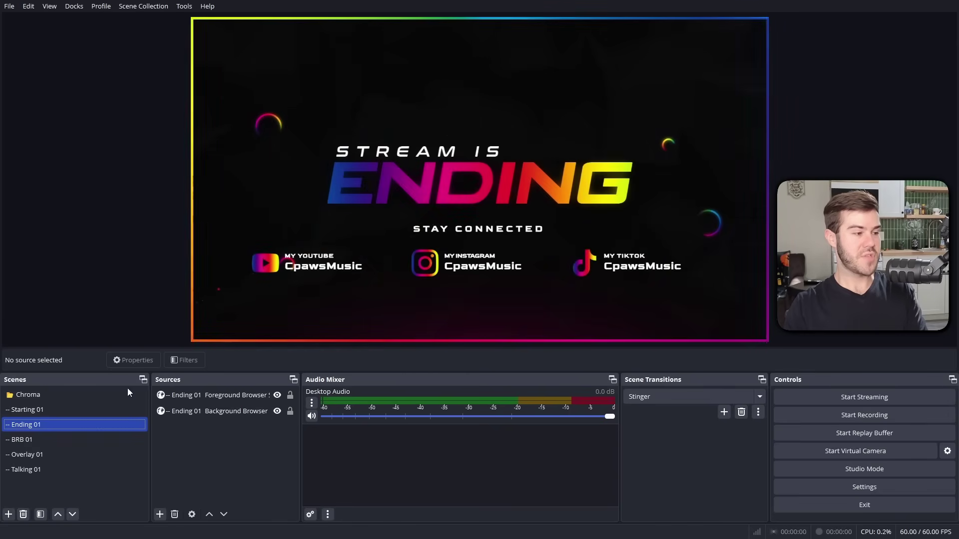
pyautogui.click(98, 412)
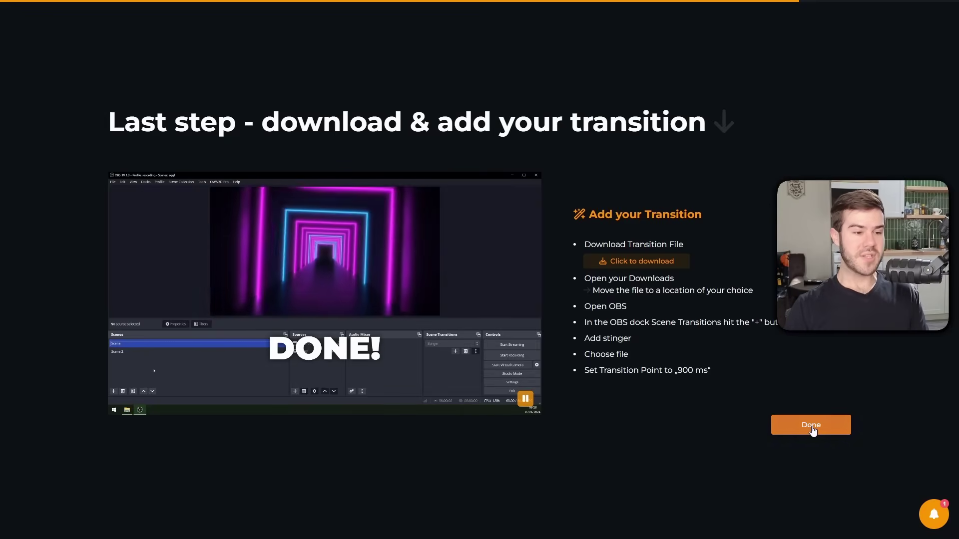
pyautogui.click(810, 425)
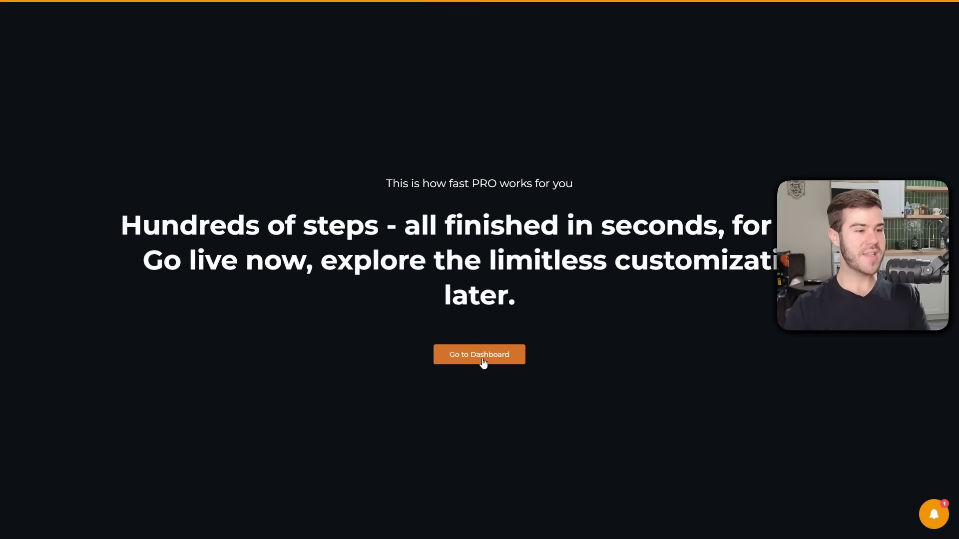
pyautogui.click(484, 363)
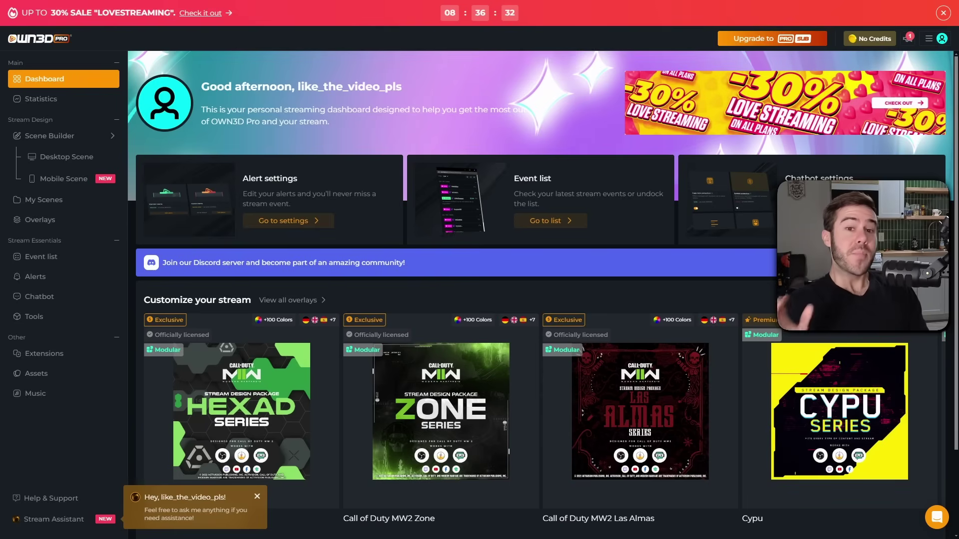
pyautogui.scroll(-2, 516, 271)
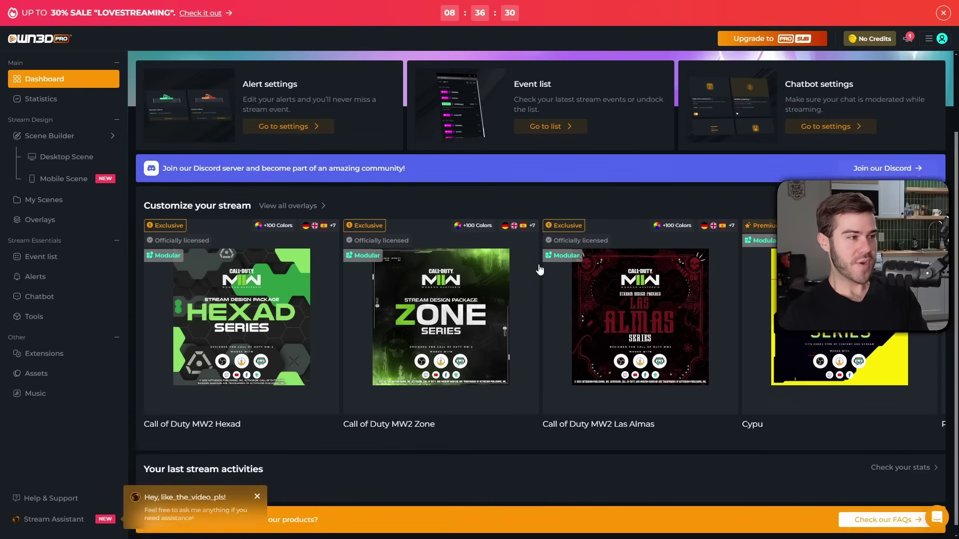
pyautogui.scroll(2, 519, 272)
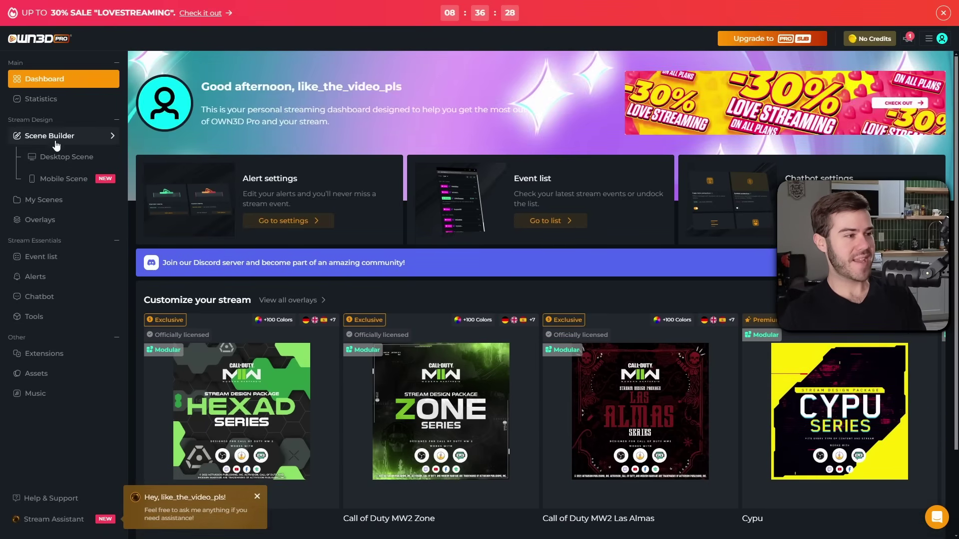
pyautogui.click(58, 156)
pyautogui.click(366, 296)
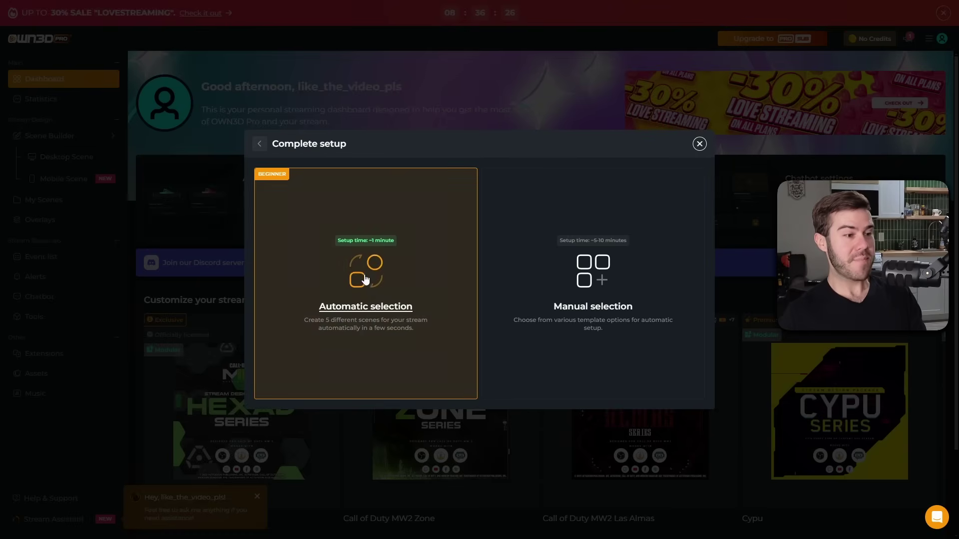
pyautogui.click(376, 308)
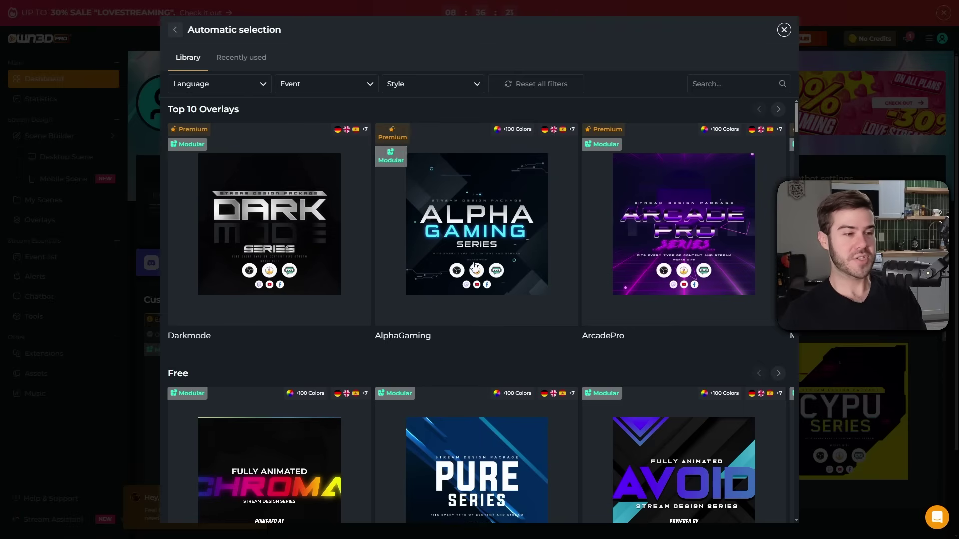
pyautogui.moveTo(476, 269)
pyautogui.scroll(-20, 475, 270)
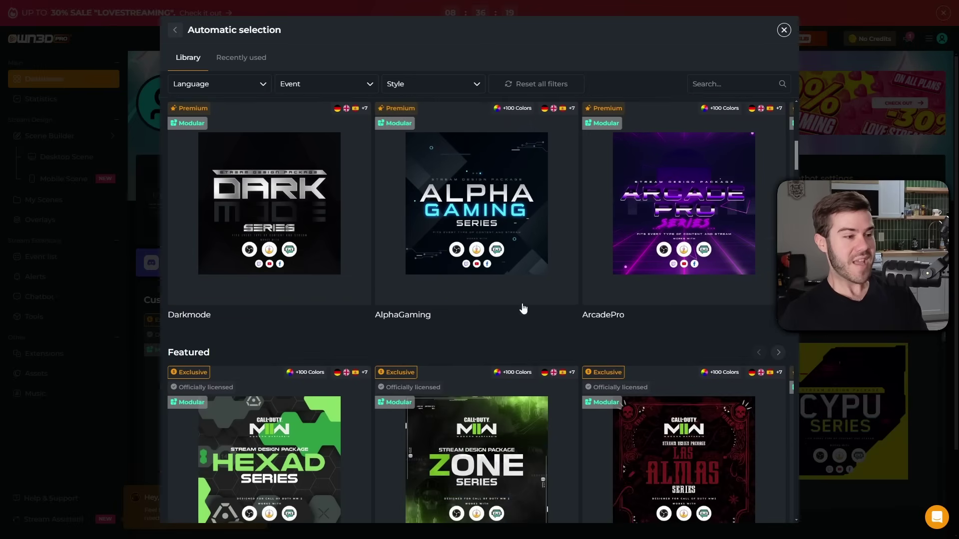
pyautogui.scroll(-12, 455, 301)
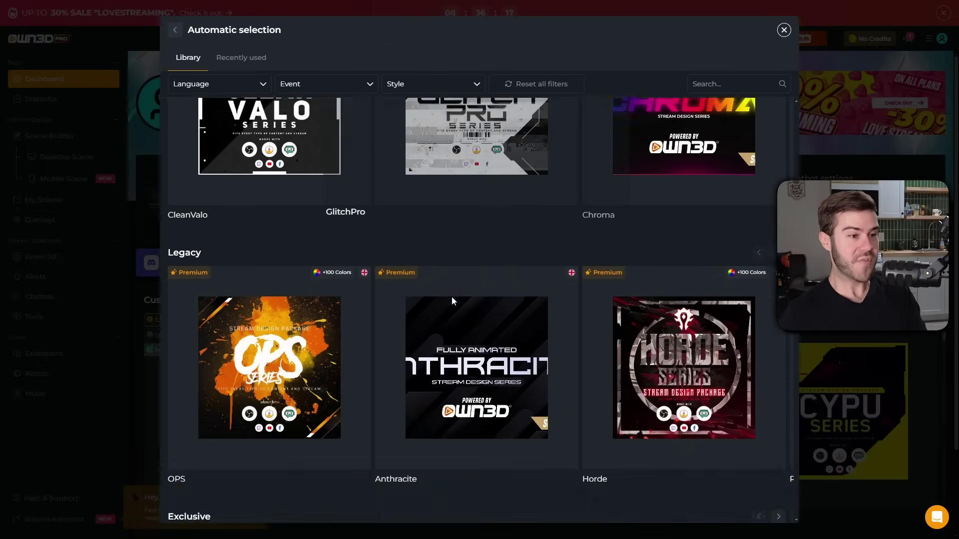
pyautogui.scroll(-3, 404, 304)
pyautogui.scroll(18, 519, 304)
pyautogui.scroll(15, 551, 245)
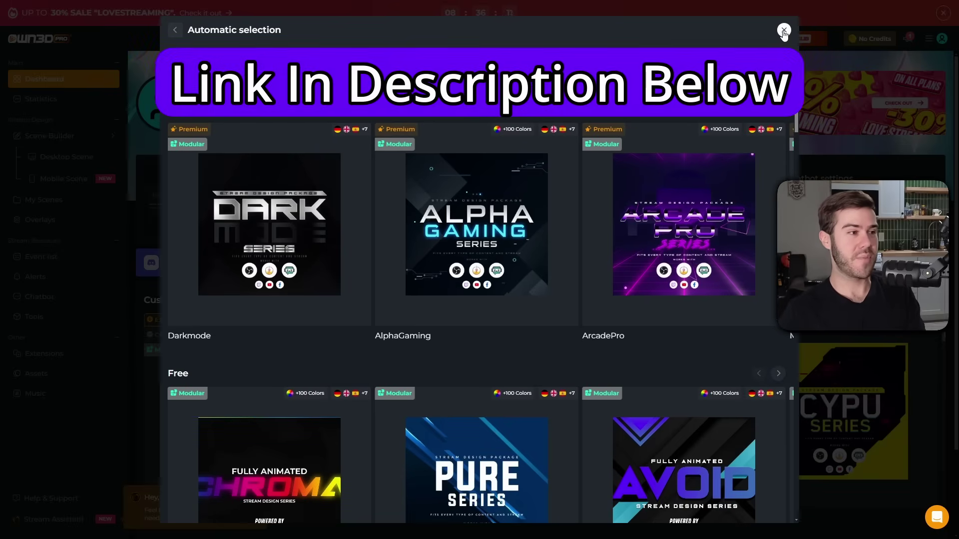
pyautogui.click(783, 31)
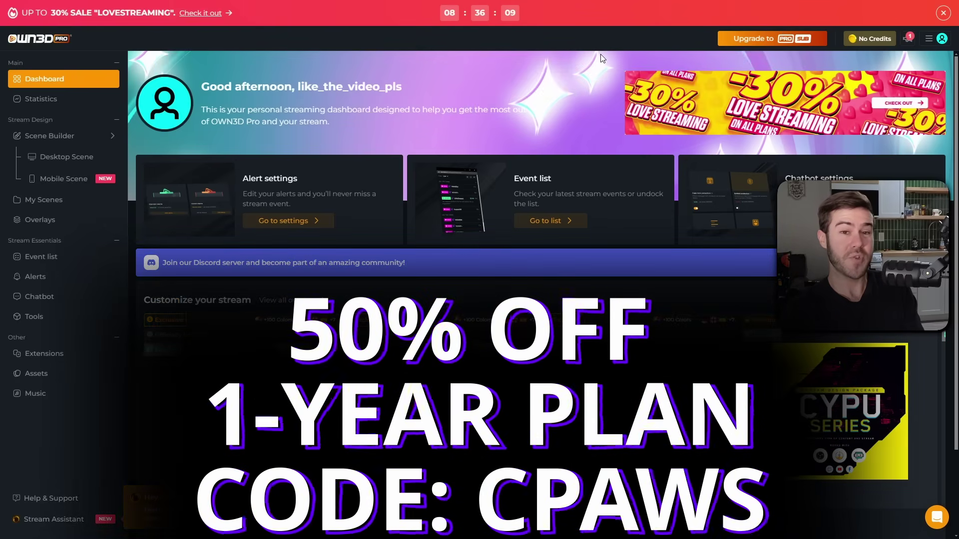
# Open the Chroma Overlay 01 scene from My Scenes for editing.
pyautogui.click(58, 201)
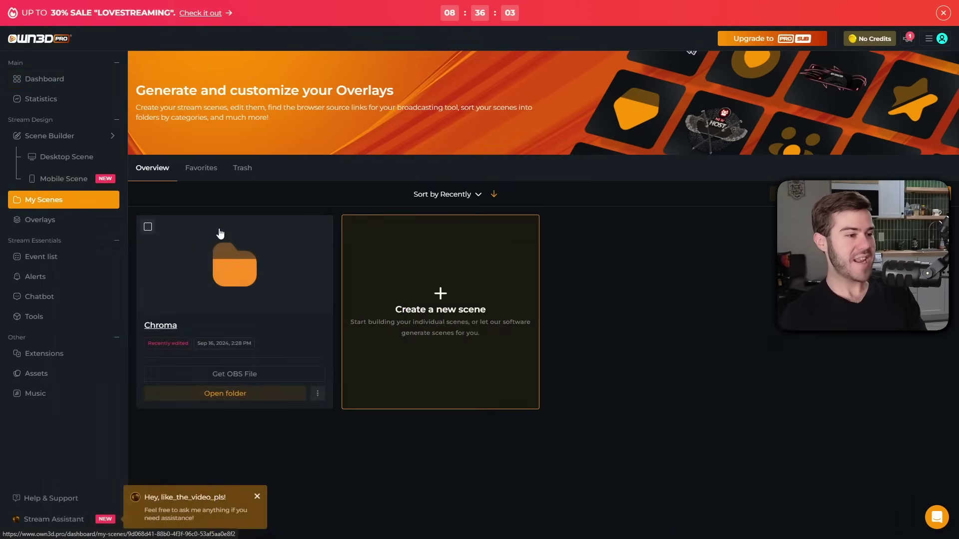
pyautogui.click(234, 220)
pyautogui.scroll(-2, 455, 252)
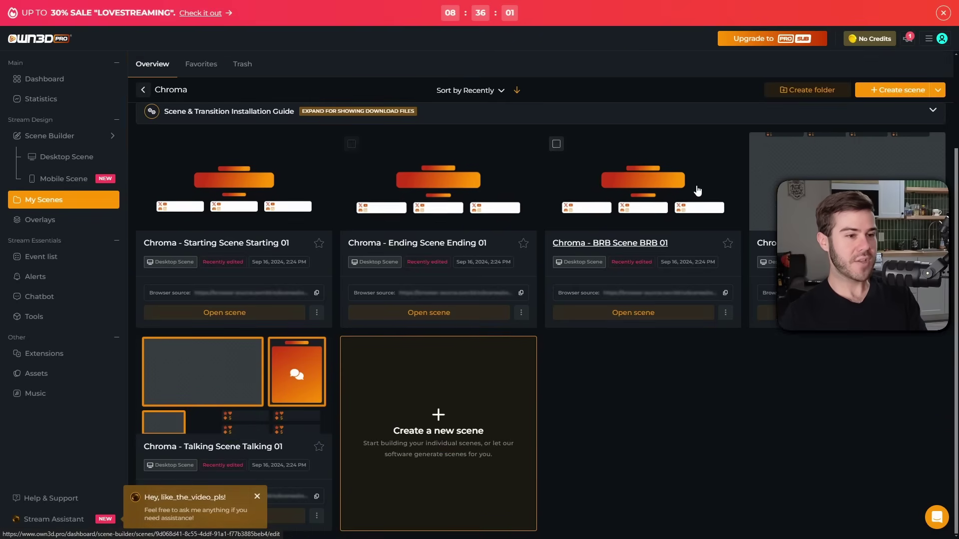
pyautogui.click(838, 313)
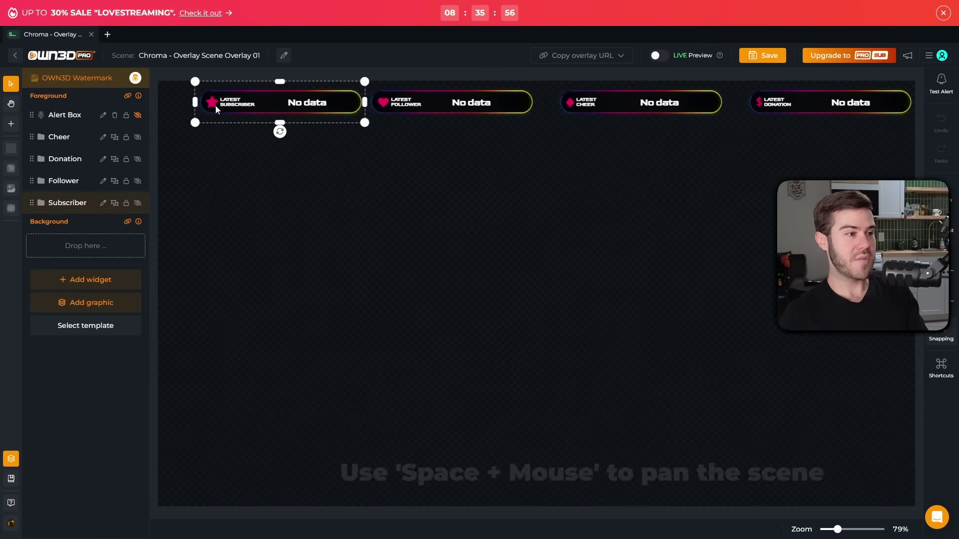
# Hide the Latest Subscriber widget and shift the Latest Follower and Latest Donation bars left.
pyautogui.click(138, 205)
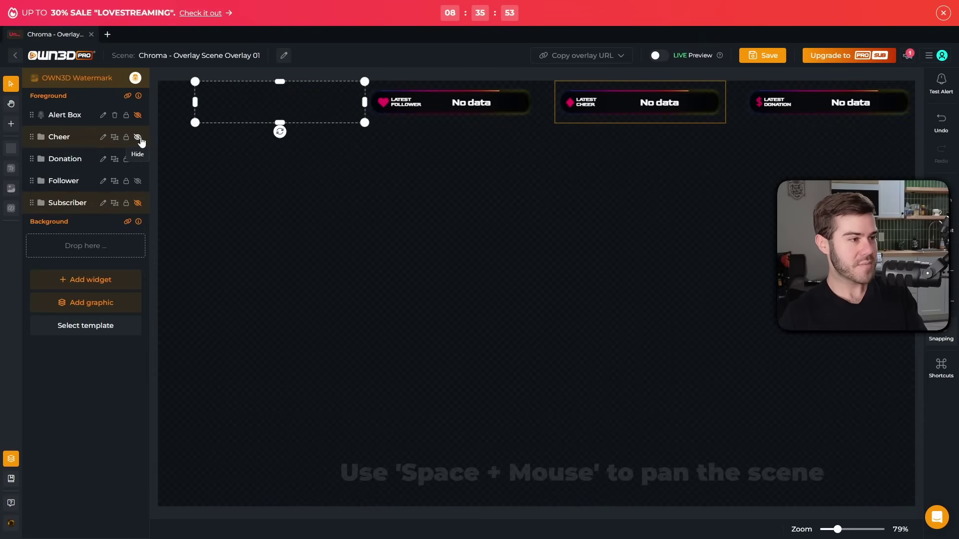
pyautogui.moveTo(399, 103); pyautogui.dragTo(321, 102)
pyautogui.moveTo(772, 101); pyautogui.dragTo(601, 102)
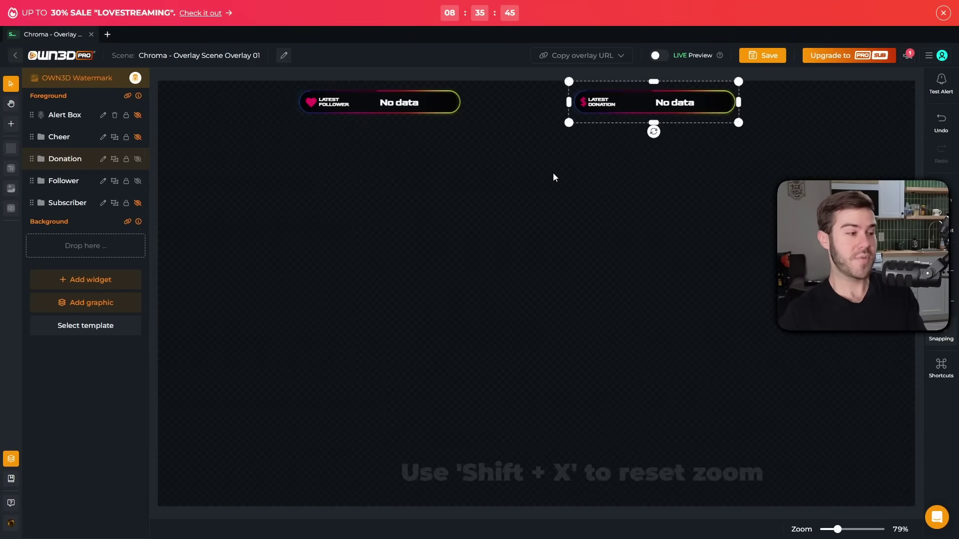
# Look through the widget and graphics libraries, then return to the scenes overview and open Overlays.
pyautogui.click(95, 285)
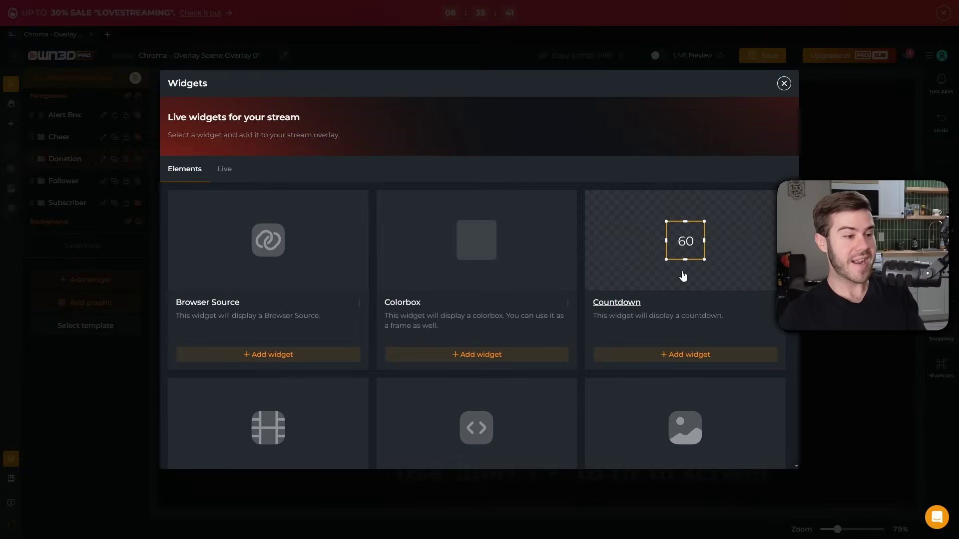
pyautogui.scroll(-6, 682, 274)
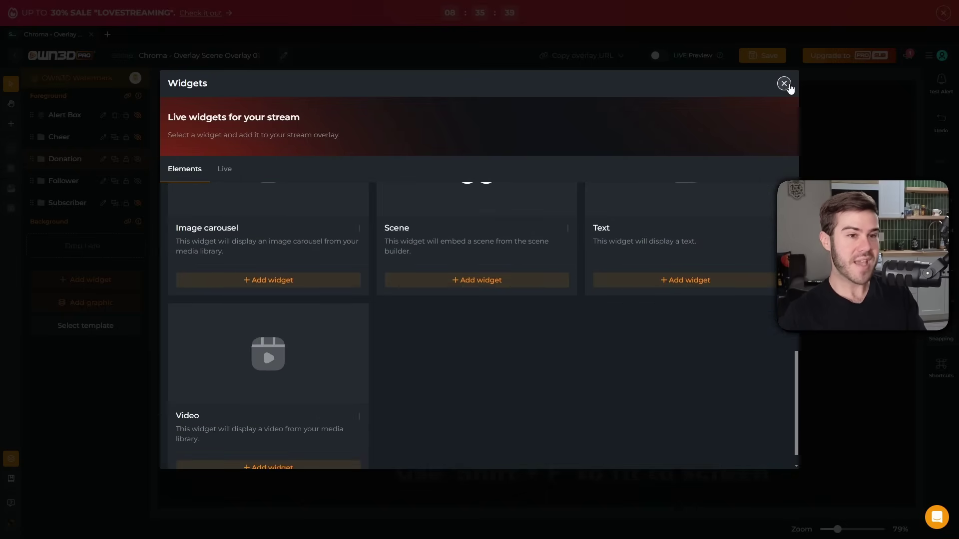
pyautogui.click(784, 83)
pyautogui.click(95, 305)
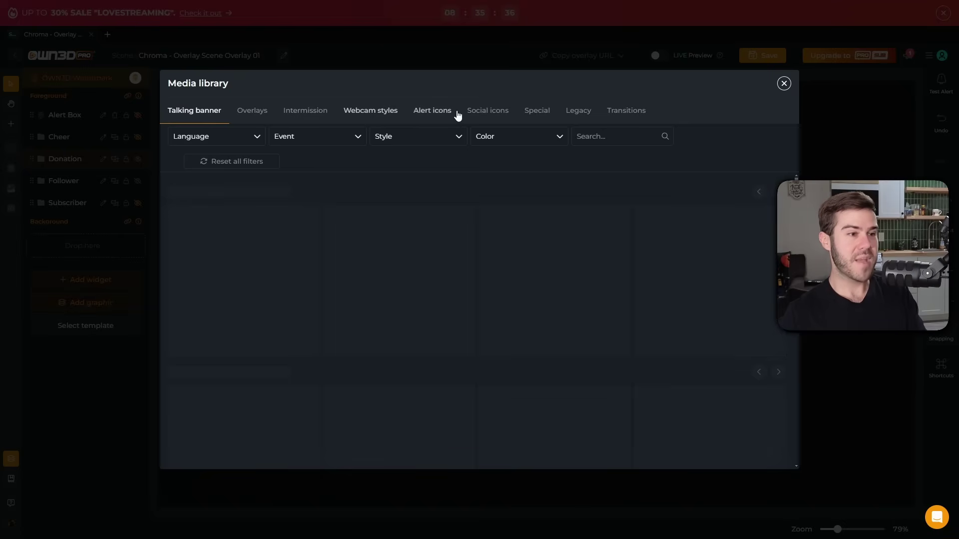
pyautogui.click(783, 84)
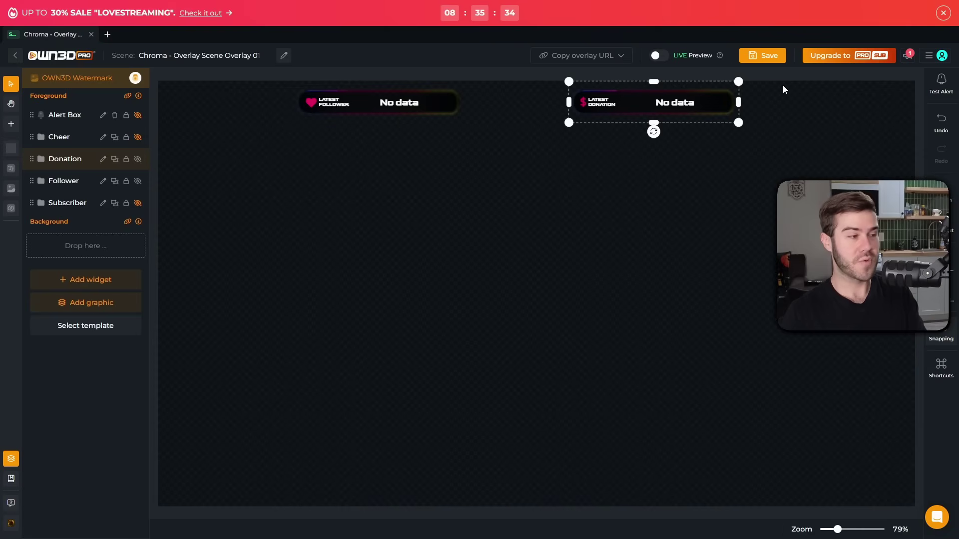
pyautogui.click(15, 55)
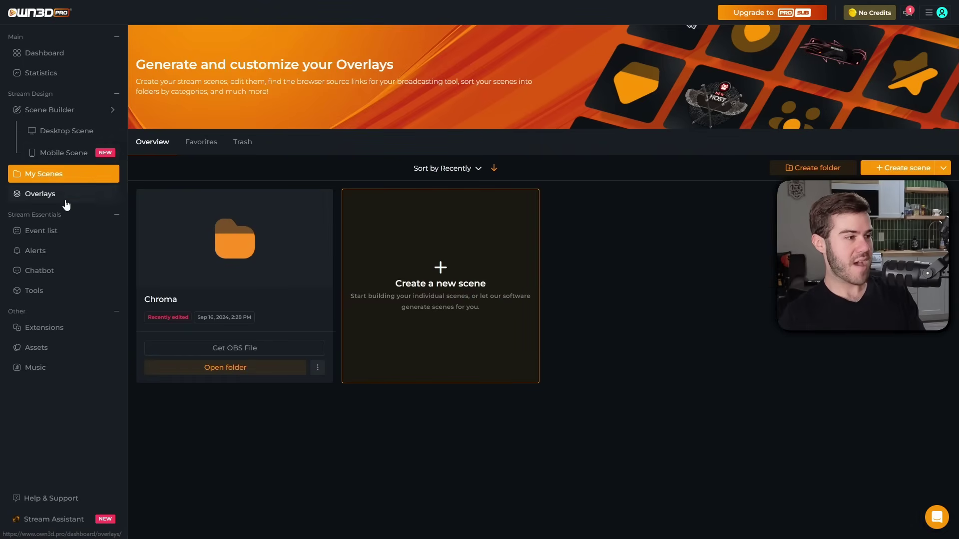
pyautogui.click(67, 205)
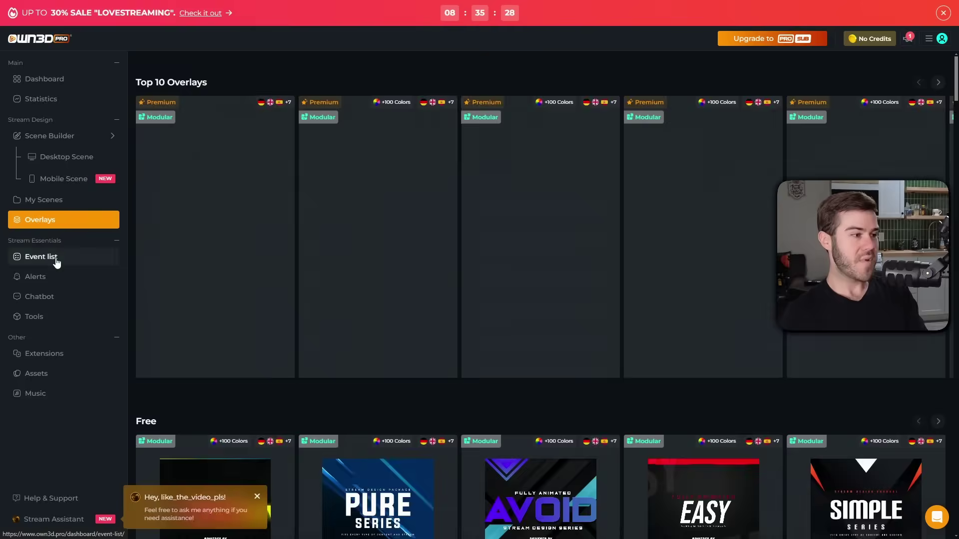
# Browse the Event list, chatbot Commands and Giveaways, donation Goal bars and Music pages.
pyautogui.click(101, 259)
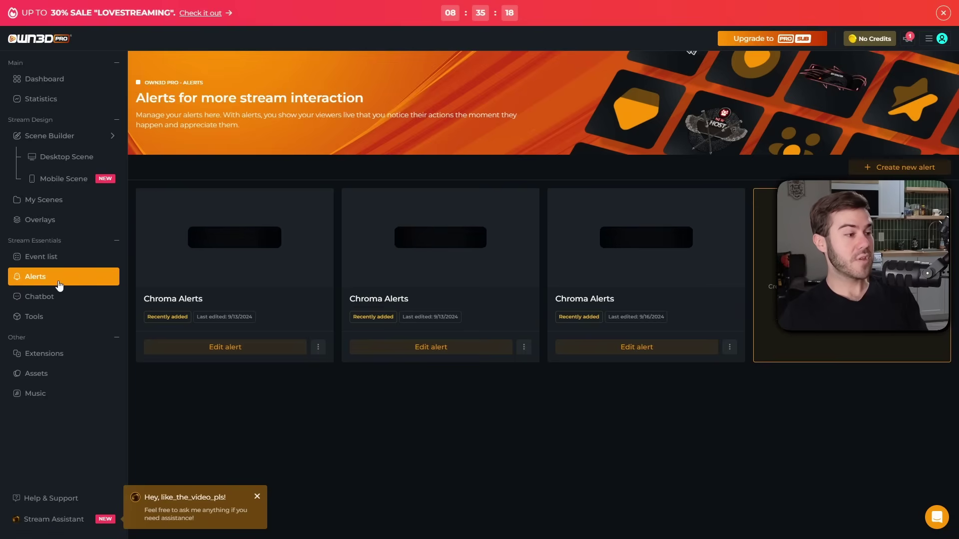
pyautogui.click(69, 299)
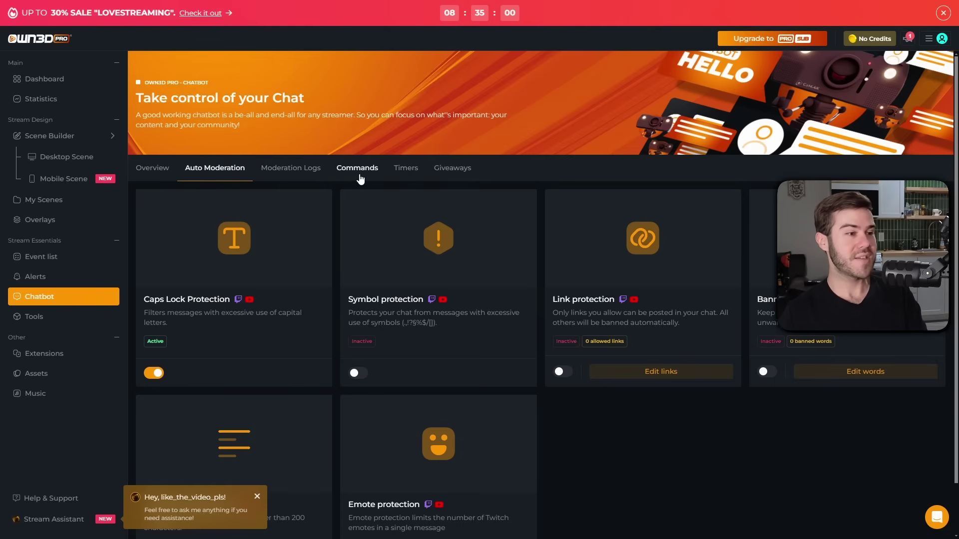
pyautogui.click(359, 173)
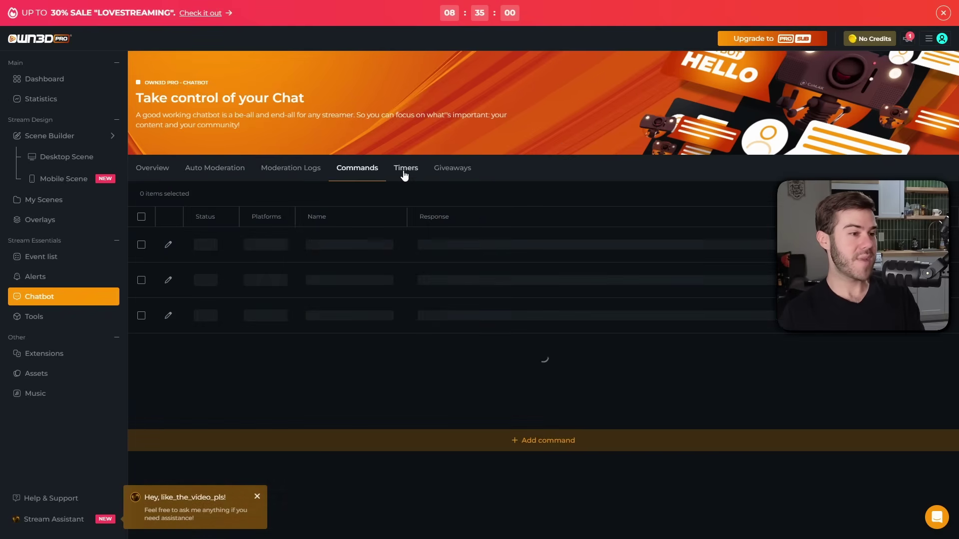
pyautogui.click(451, 170)
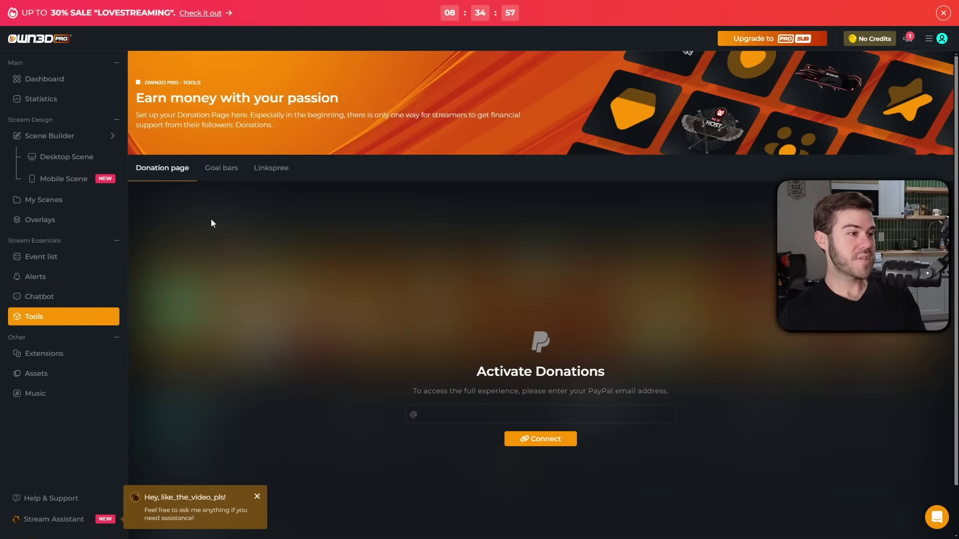
pyautogui.scroll(-1, 424, 340)
pyautogui.click(221, 112)
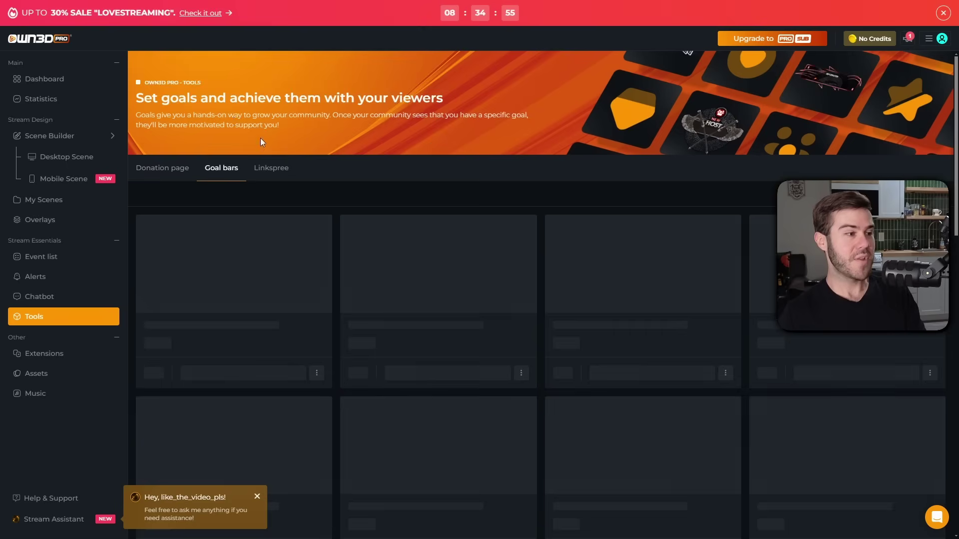
pyautogui.click(69, 394)
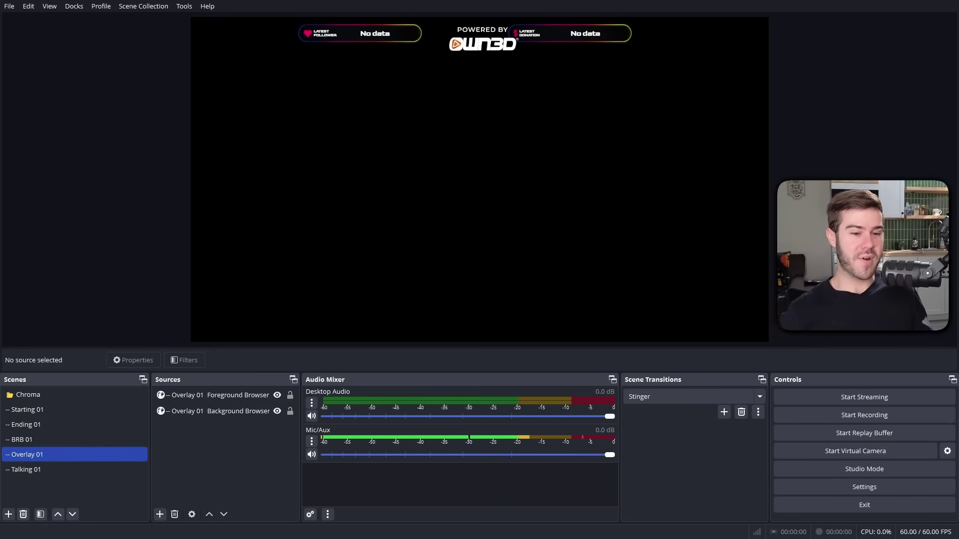
pyautogui.click(867, 485)
pyautogui.click(280, 166)
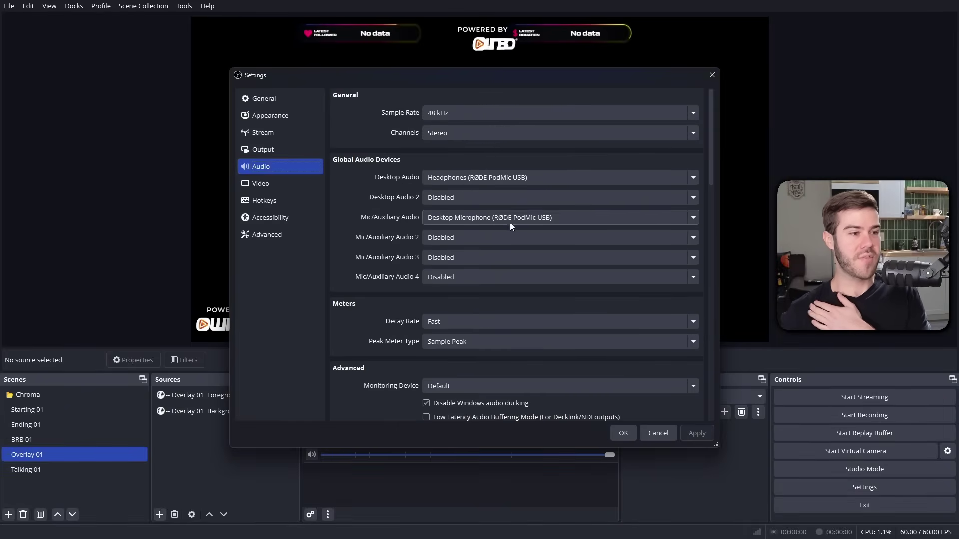
pyautogui.click(626, 436)
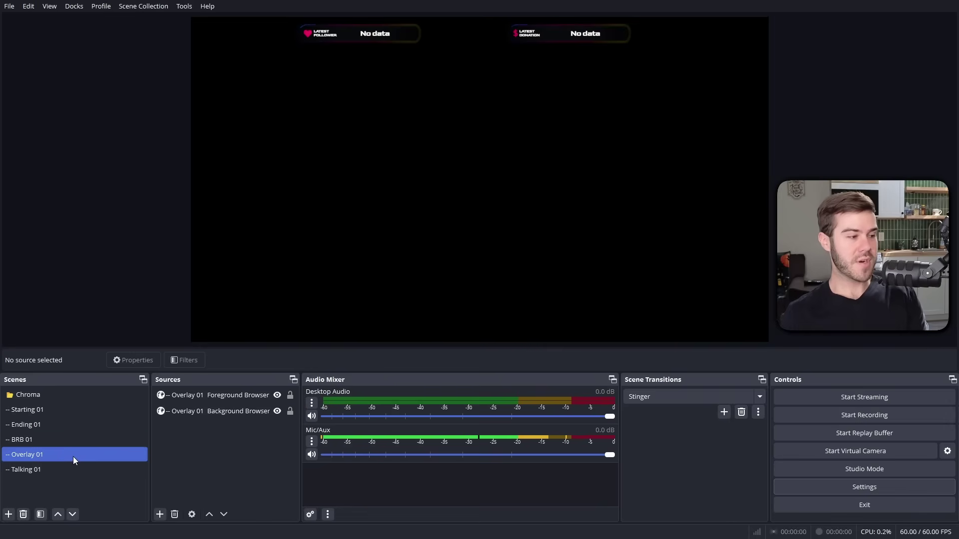
# Add a Game Capture of the Golf With Your Friends window, layered below the foreground overlay.
pyautogui.click(90, 458)
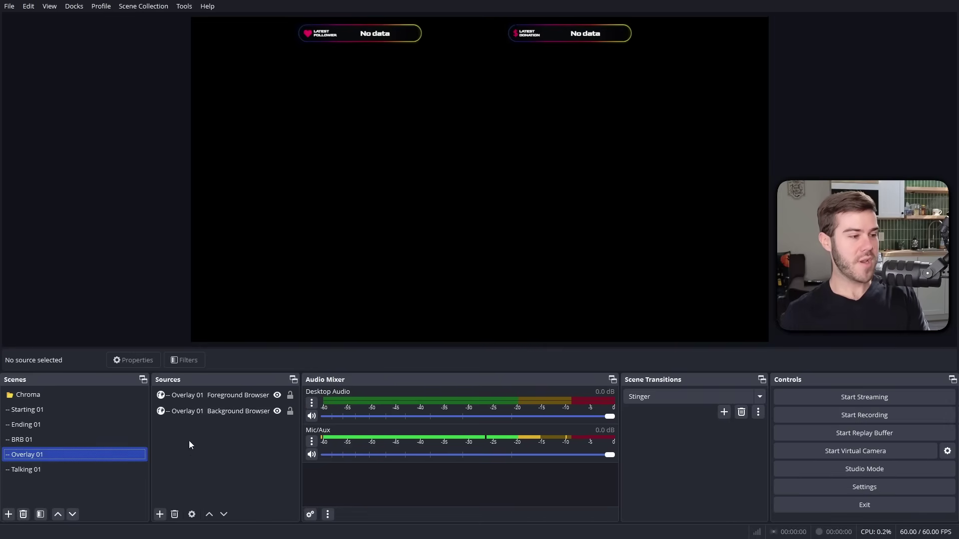
pyautogui.click(160, 515)
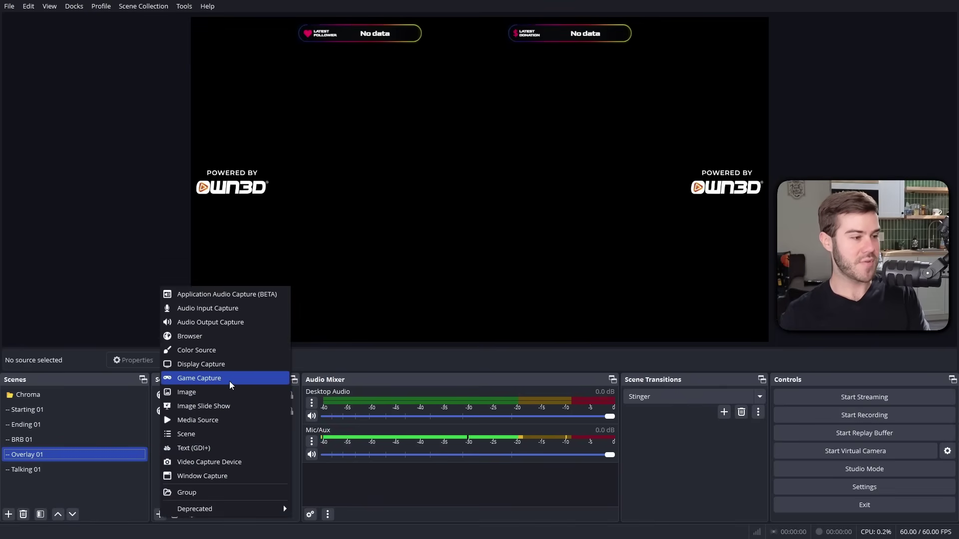
pyautogui.click(230, 379)
pyautogui.click(507, 329)
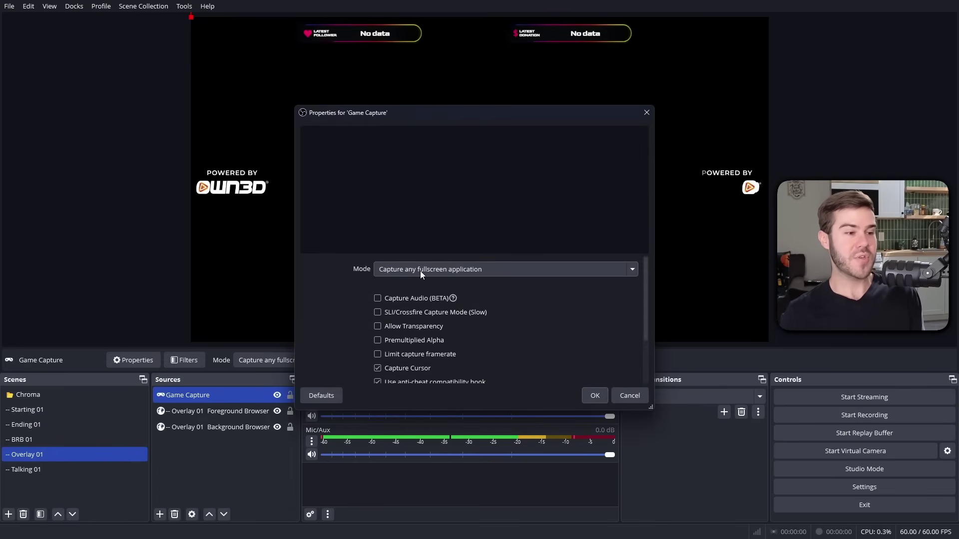
pyautogui.click(475, 271)
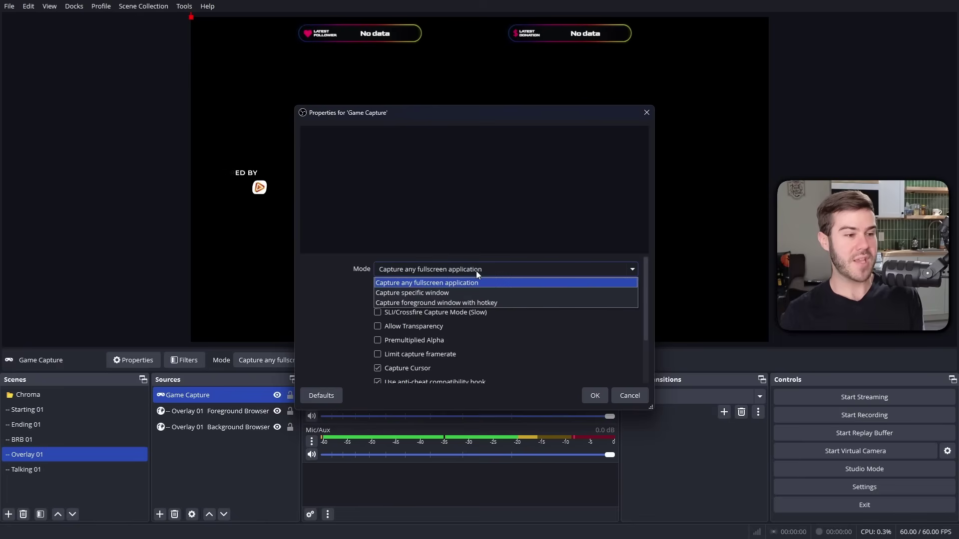
pyautogui.click(449, 295)
pyautogui.click(408, 289)
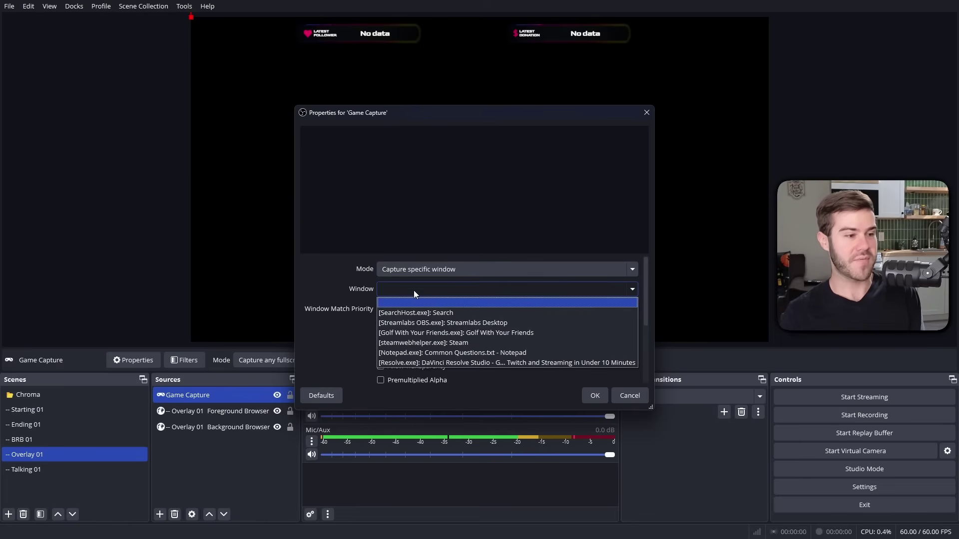
pyautogui.click(433, 331)
pyautogui.click(595, 395)
pyautogui.moveTo(196, 392); pyautogui.dragTo(197, 419)
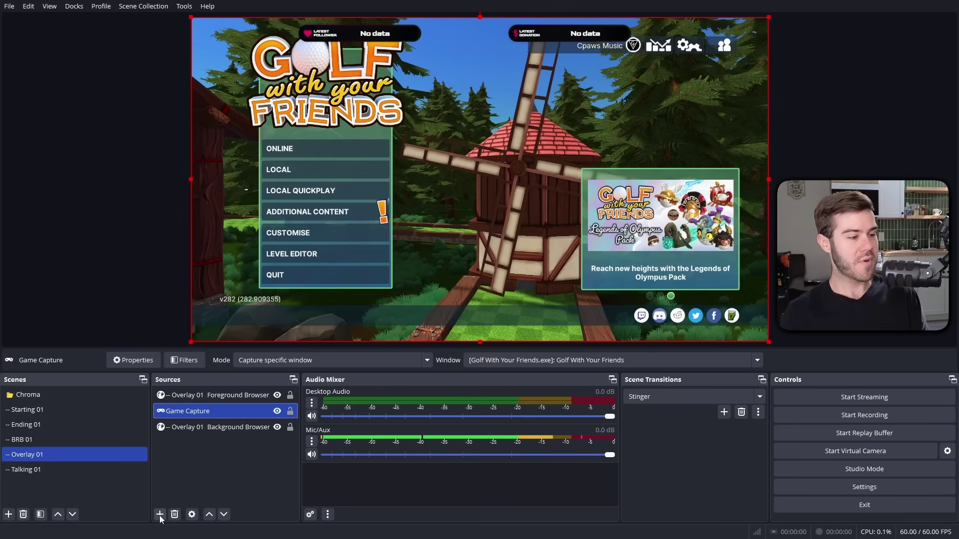
# Add an Integrated Camera source named 'WEbcam', shrunk and placed at the game's upper right.
pyautogui.click(160, 515)
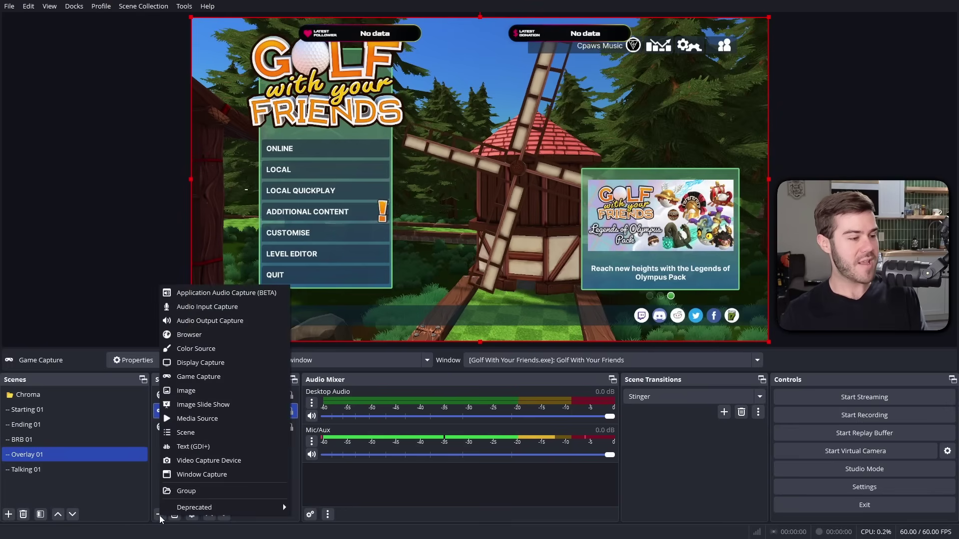
pyautogui.click(205, 462)
pyautogui.write('WEbcam')
pyautogui.press('Return')
pyautogui.click(457, 269)
pyautogui.click(446, 293)
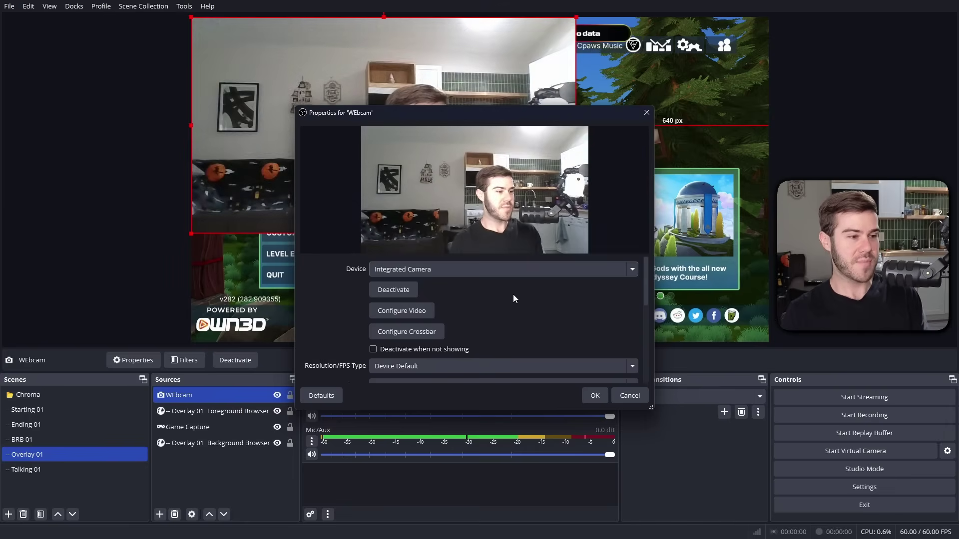
pyautogui.click(595, 396)
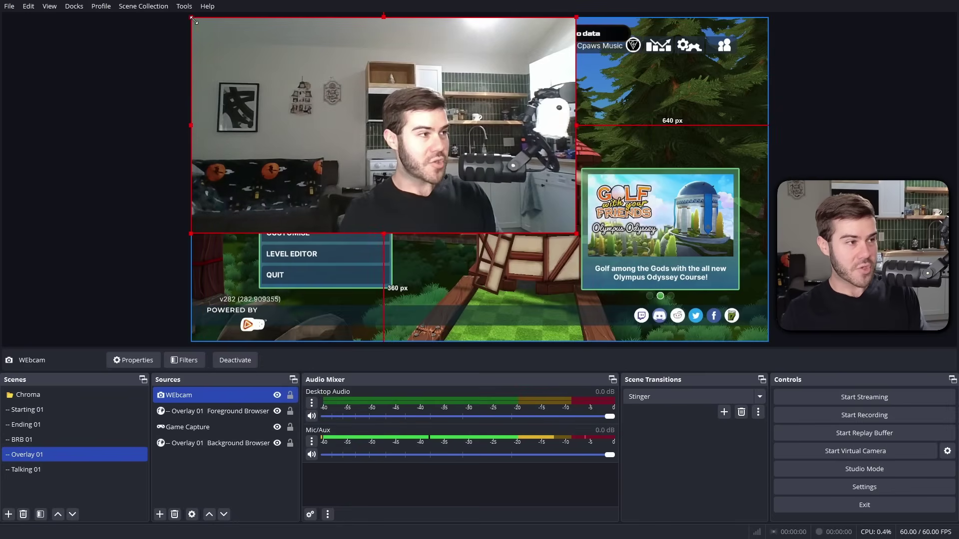
pyautogui.moveTo(191, 17); pyautogui.dragTo(435, 149)
pyautogui.moveTo(510, 196); pyautogui.dragTo(695, 119)
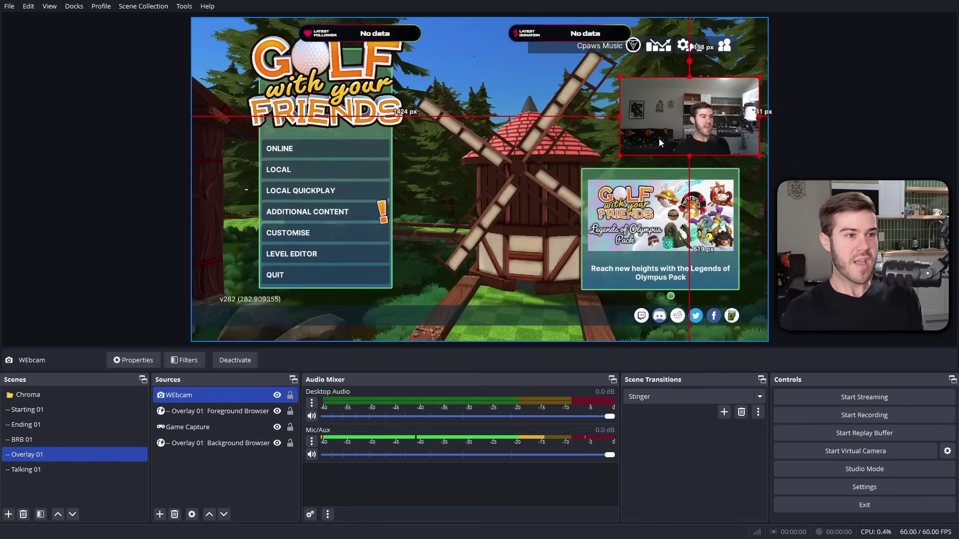
# In Talking 01, add the existing WEbcam source and fit it into the bottom-left box.
pyautogui.click(49, 470)
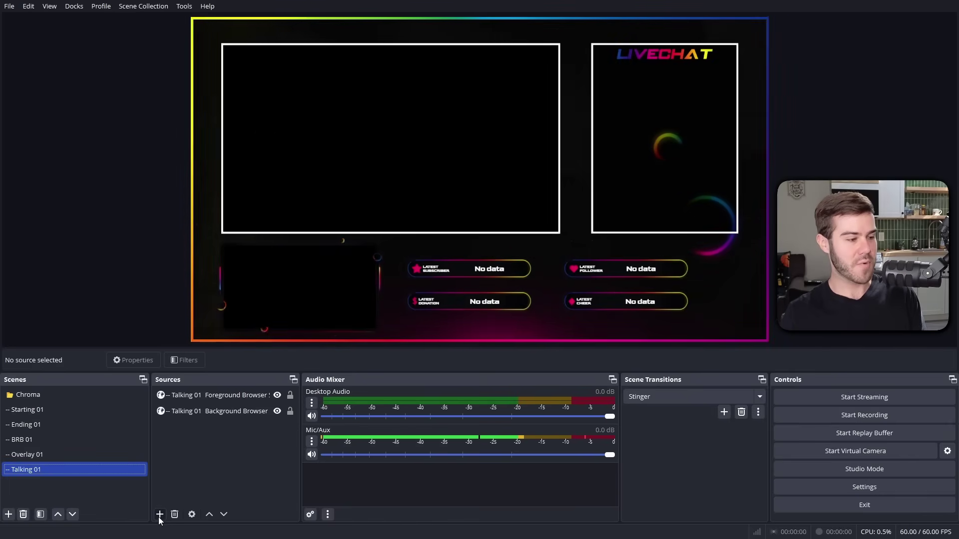
pyautogui.click(160, 516)
pyautogui.click(215, 465)
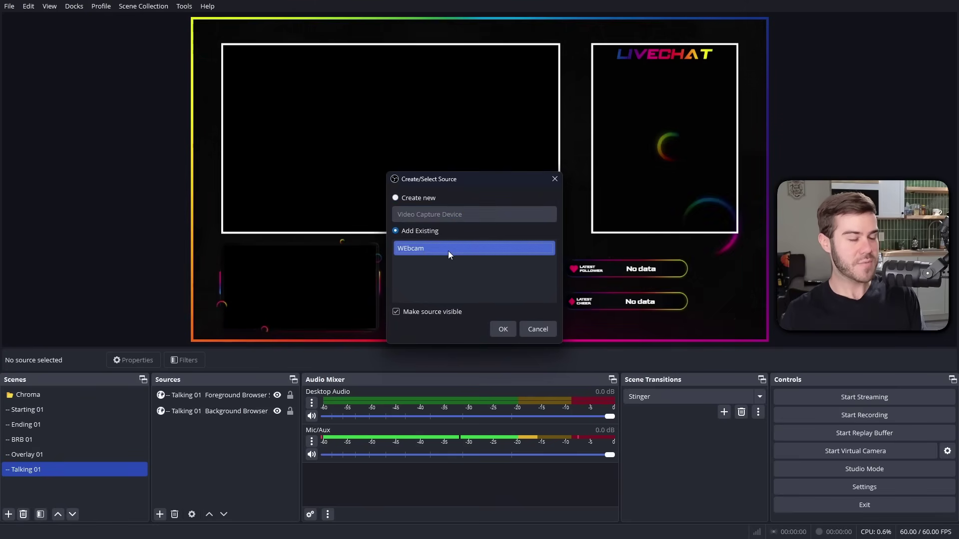
pyautogui.click(503, 329)
pyautogui.moveTo(359, 106); pyautogui.dragTo(387, 200)
pyautogui.moveTo(604, 109); pyautogui.dragTo(380, 241)
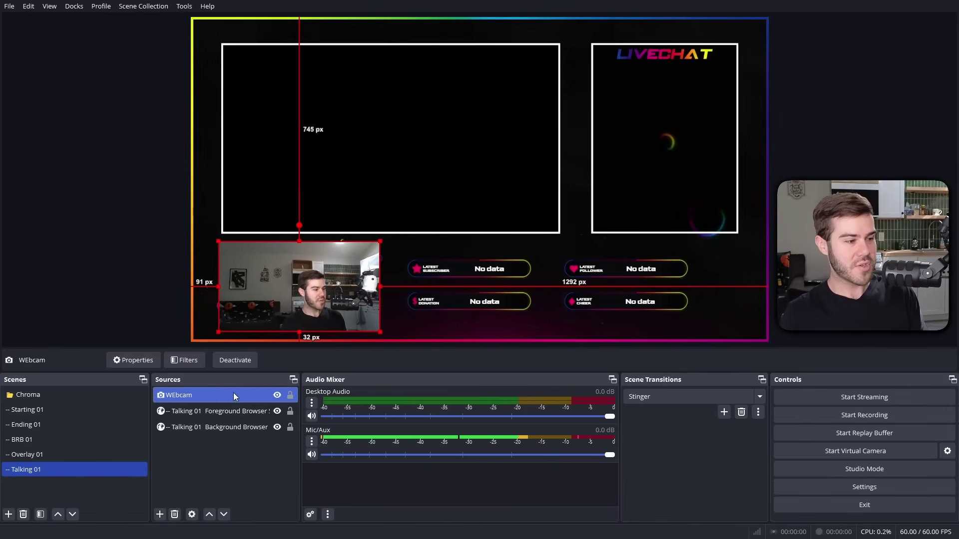
# Add the existing Game Capture, size it to fill the large left frame, and lower its layer order.
pyautogui.click(159, 514)
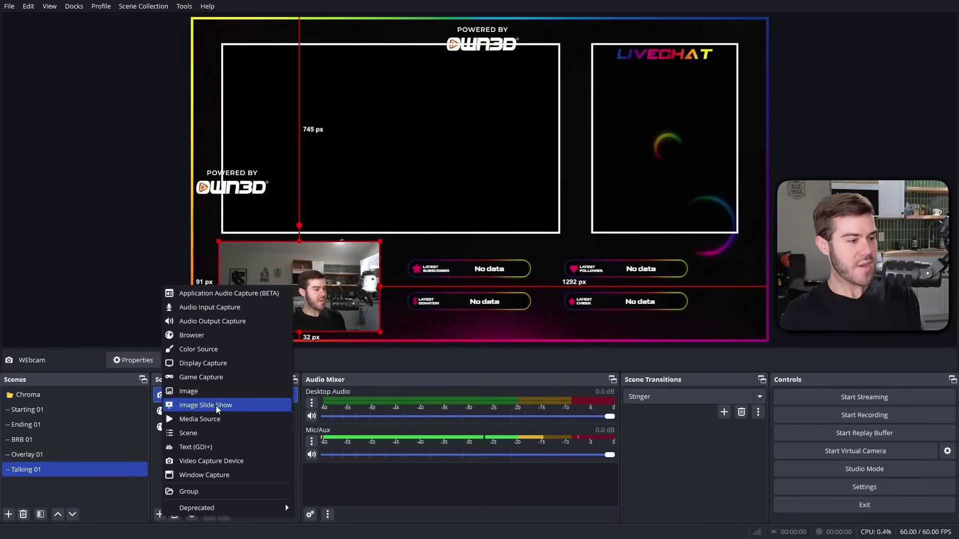
pyautogui.click(223, 378)
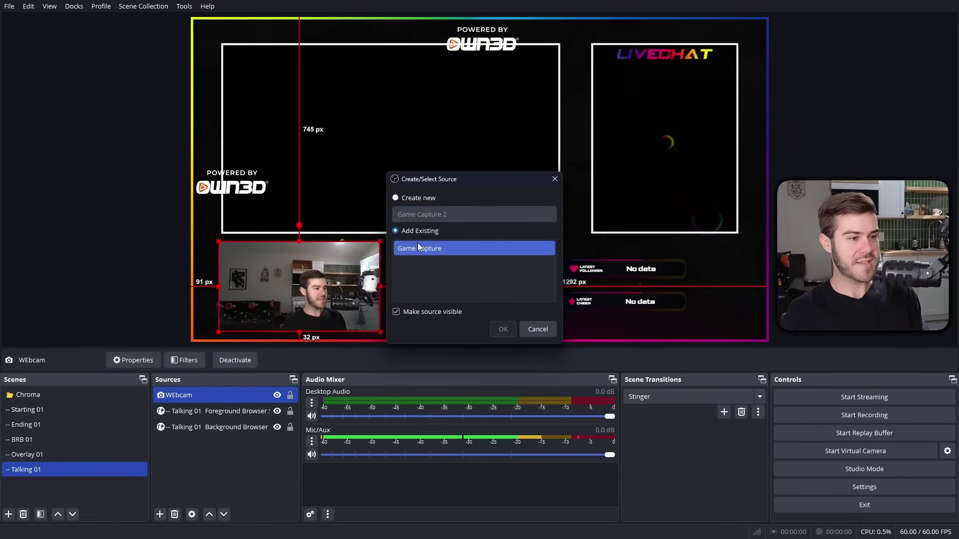
pyautogui.click(503, 330)
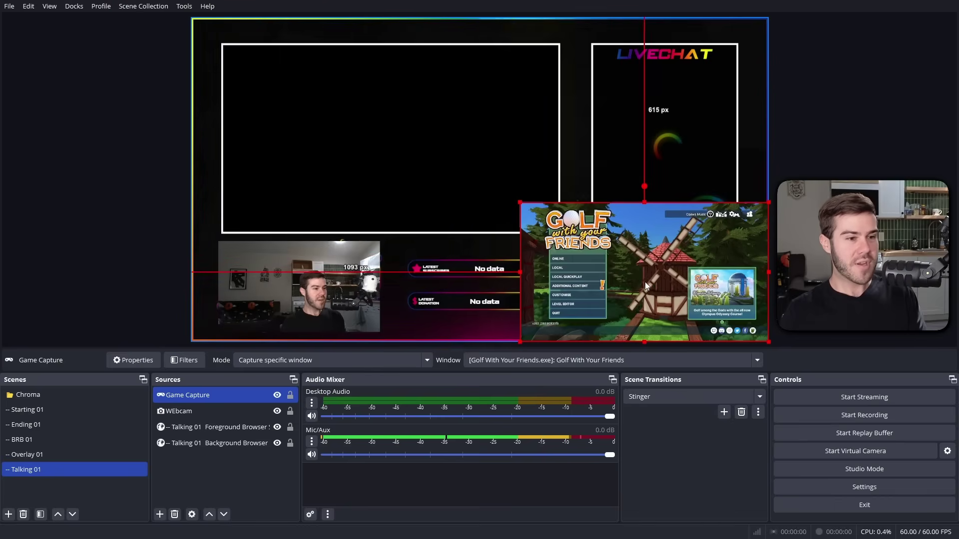
pyautogui.moveTo(646, 281); pyautogui.dragTo(349, 128)
pyautogui.moveTo(469, 184); pyautogui.dragTo(558, 232)
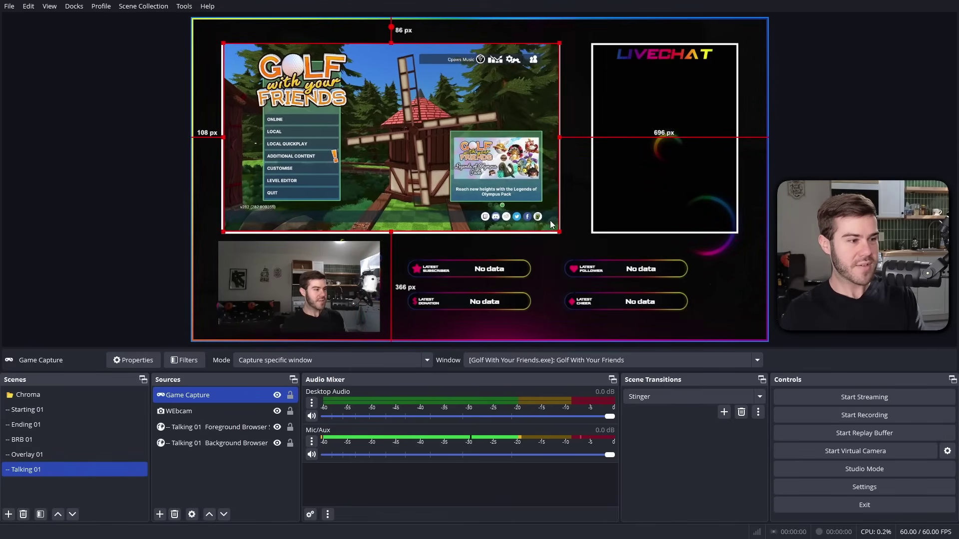
pyautogui.moveTo(220, 397); pyautogui.dragTo(196, 397)
pyautogui.click(211, 396)
pyautogui.click(207, 200)
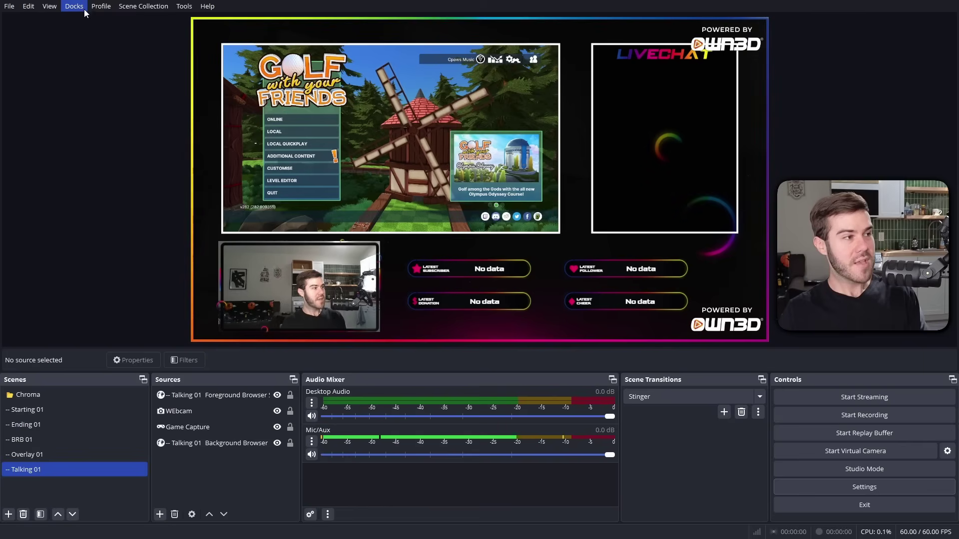
# Show the Chat and Stream Information docks, with chat docked on the left.
pyautogui.click(75, 7)
pyautogui.click(91, 233)
pyautogui.click(81, 9)
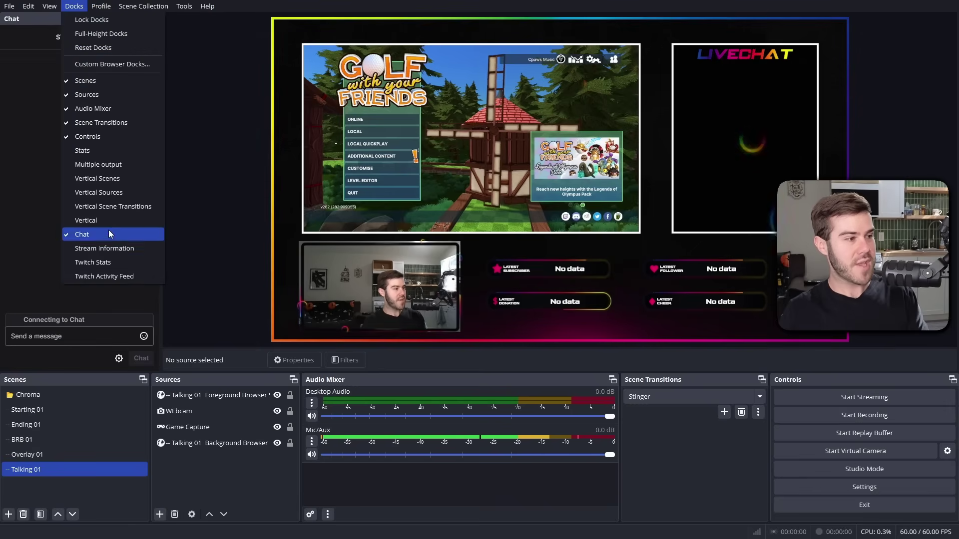
pyautogui.click(104, 248)
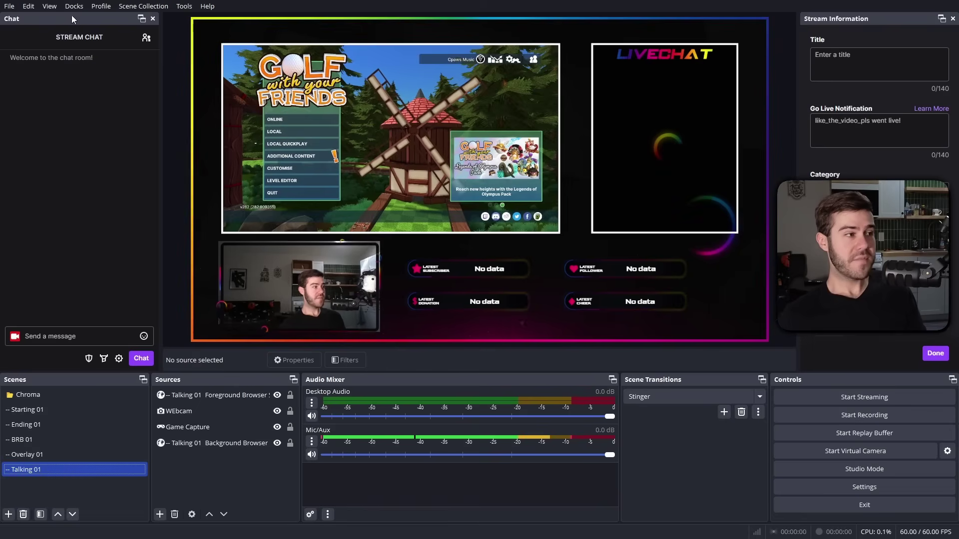
pyautogui.moveTo(72, 19); pyautogui.dragTo(140, 41)
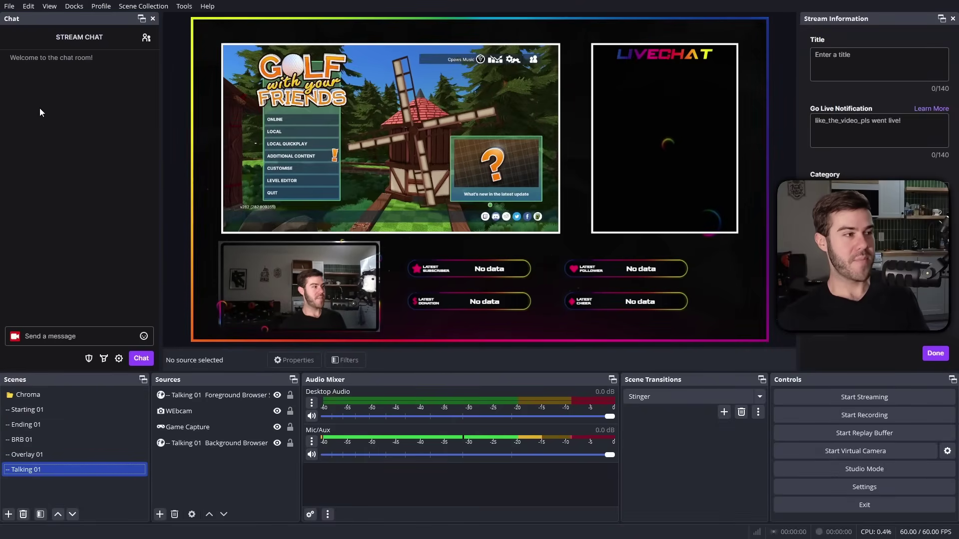
# Send a test message in Twitch chat, then start streaming to Twitch.
pyautogui.click(50, 338)
pyautogui.write('dadsfas df dfgsdf g sdf gs dfg s dfg sd fg')
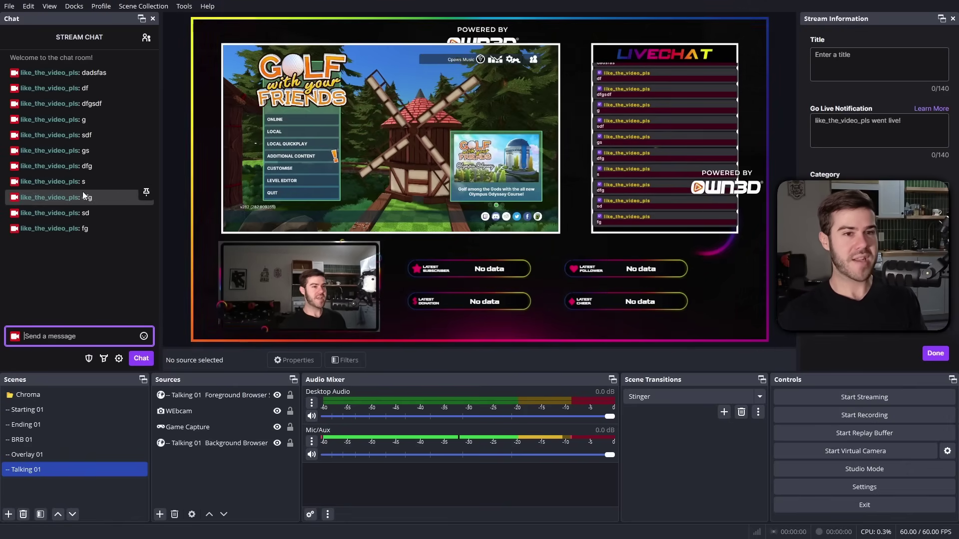
pyautogui.click(852, 127)
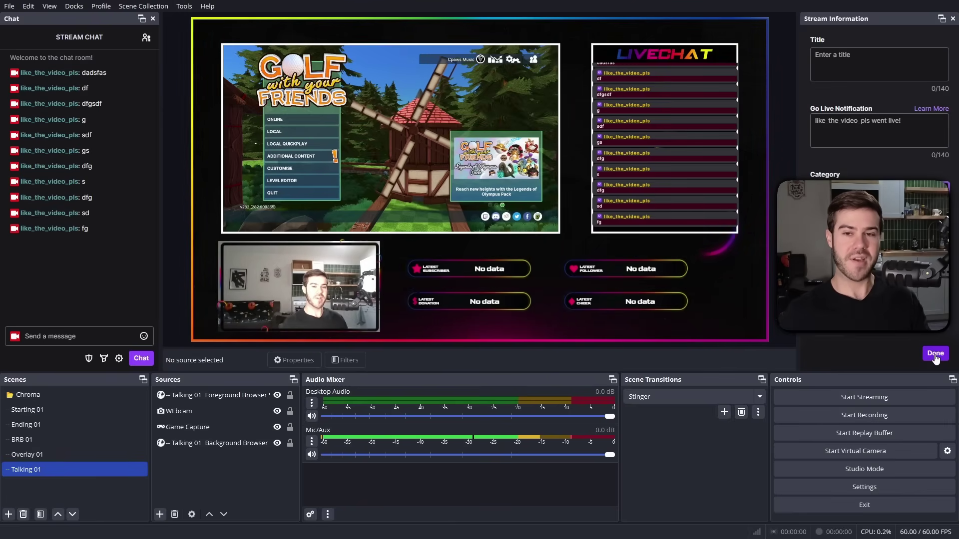
pyautogui.click(214, 395)
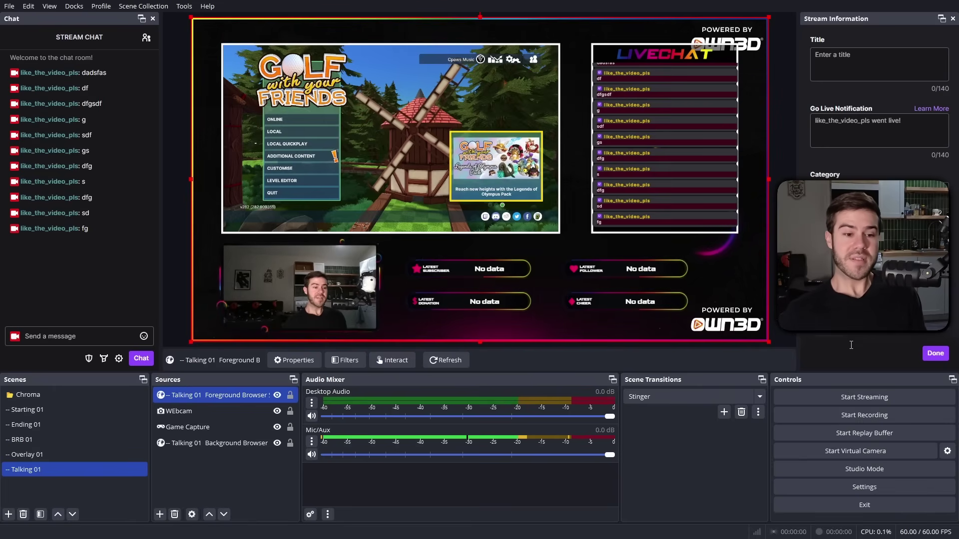
pyautogui.click(844, 400)
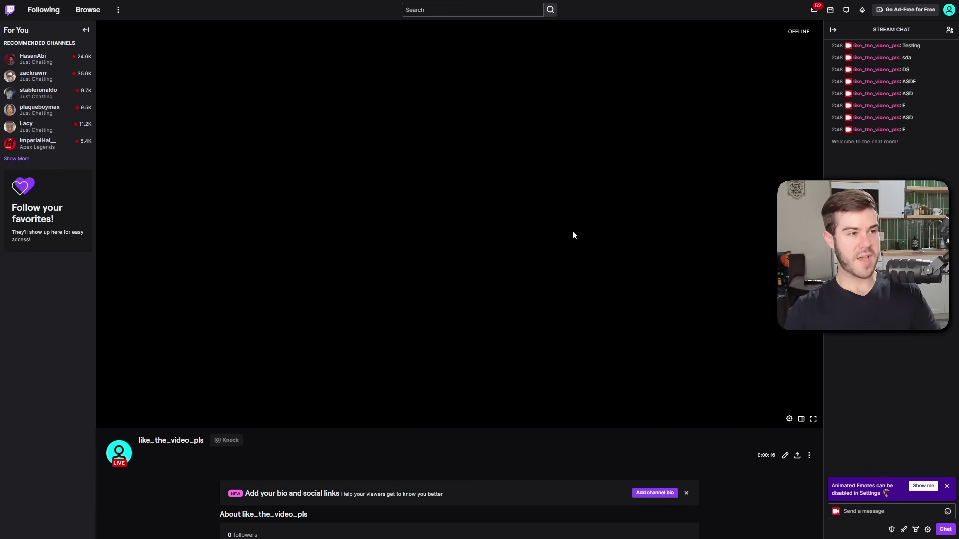
# Refresh the Twitch channel page with F5 to watch the live broadcast.
pyautogui.press('F5')
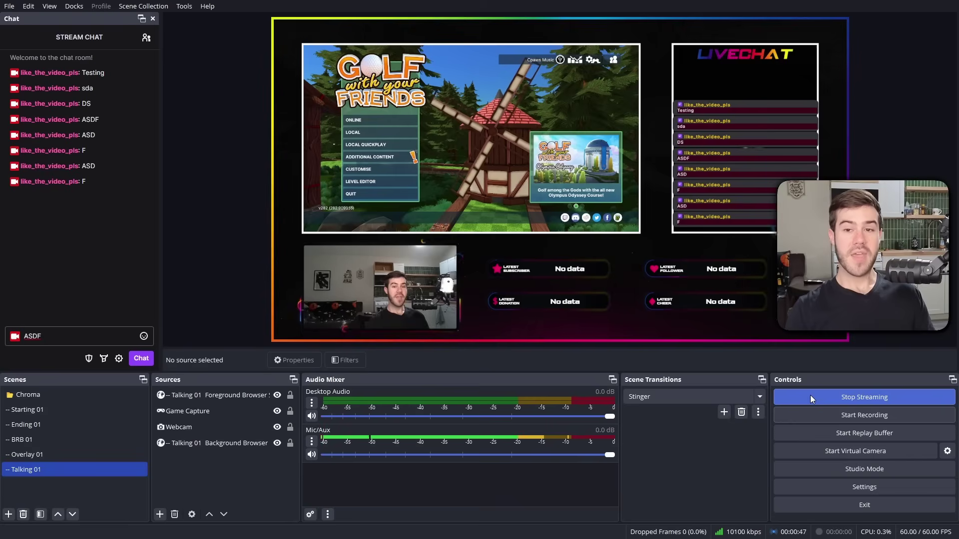
# Stop streaming from the OBS Controls dock.
pyautogui.click(810, 395)
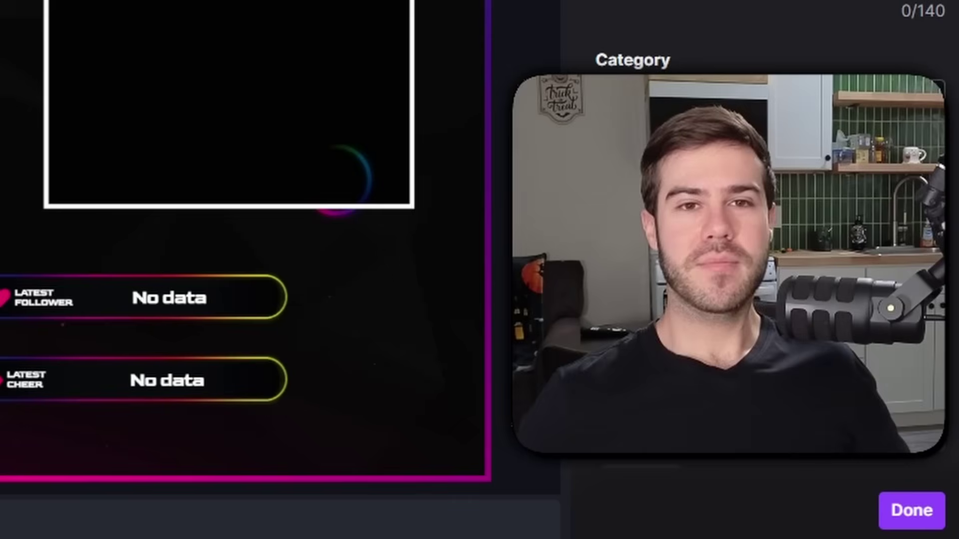